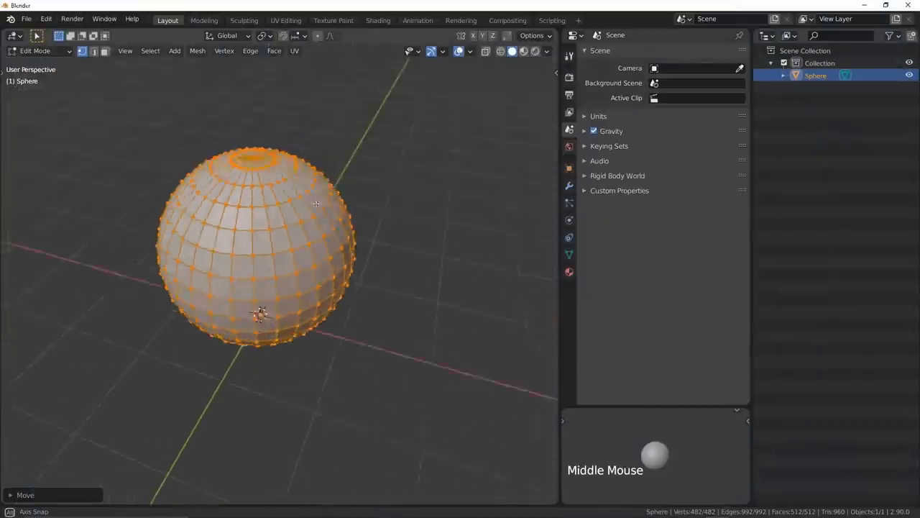
# Add a Subdivision Surface modifier to the sphere in Object Mode
pyautogui.press('Tab')
pyautogui.click(569, 184)
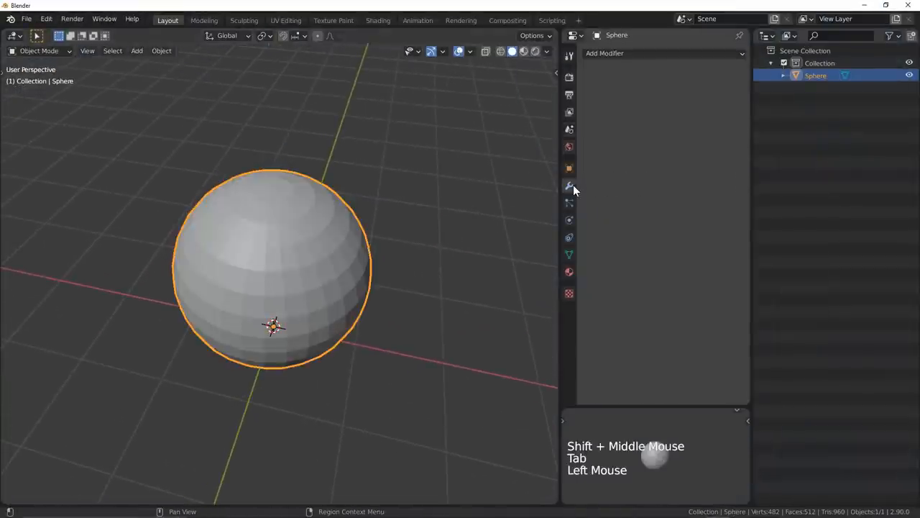
pyautogui.click(645, 52)
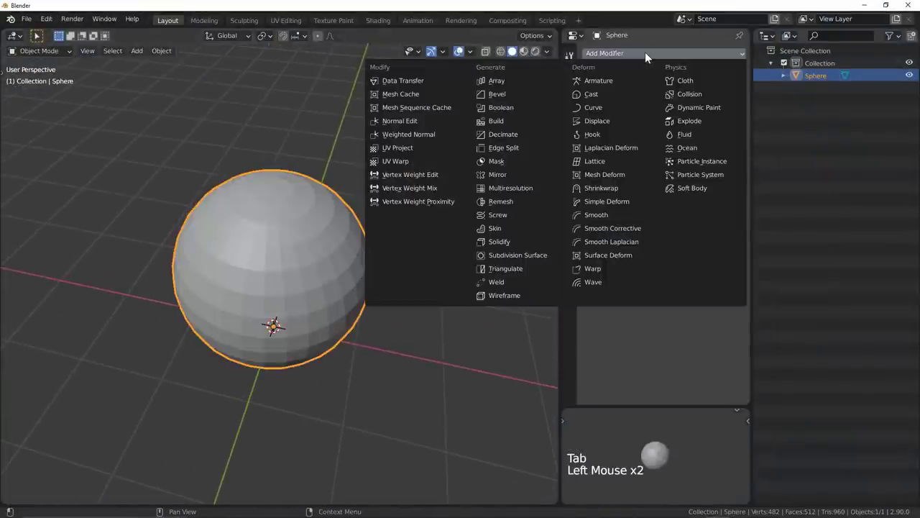
pyautogui.click(525, 256)
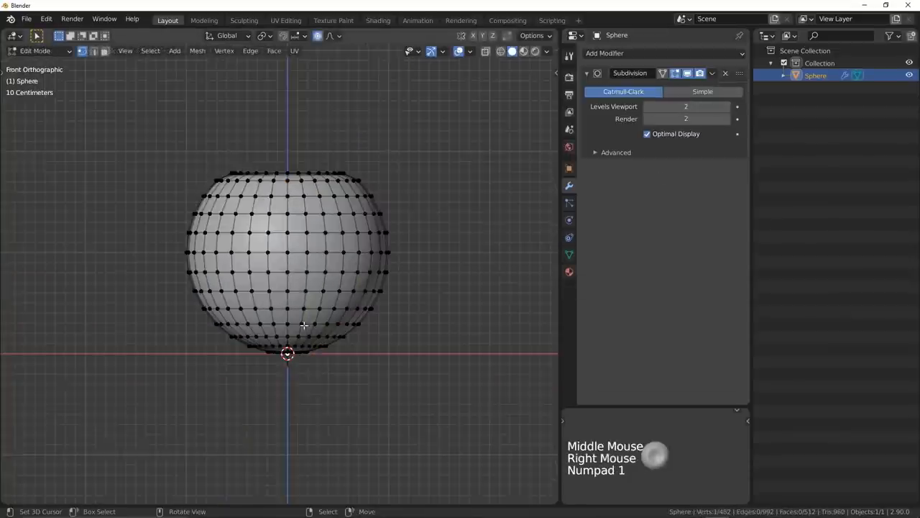
# Flatten the sphere into a squat pumpkin and dent its top with proportional moves and scales along Z
pyautogui.press('g')
pyautogui.press('z')
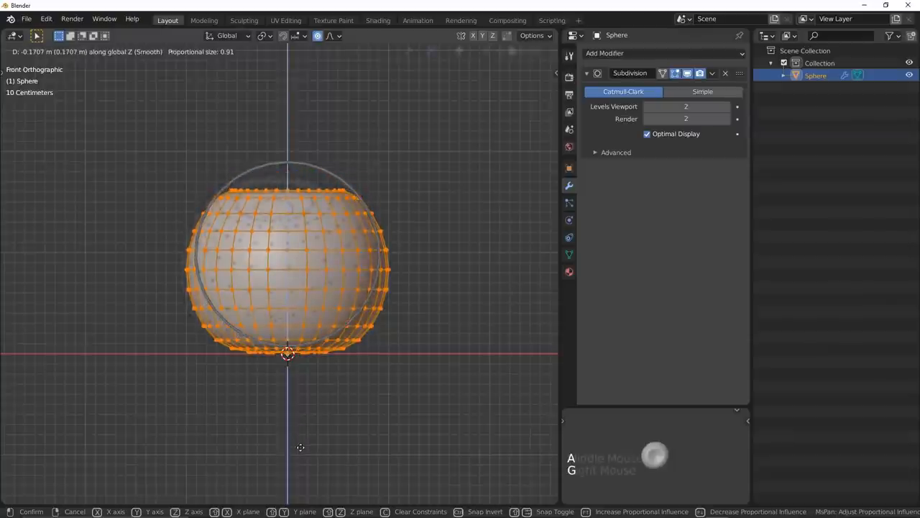
pyautogui.press('s')
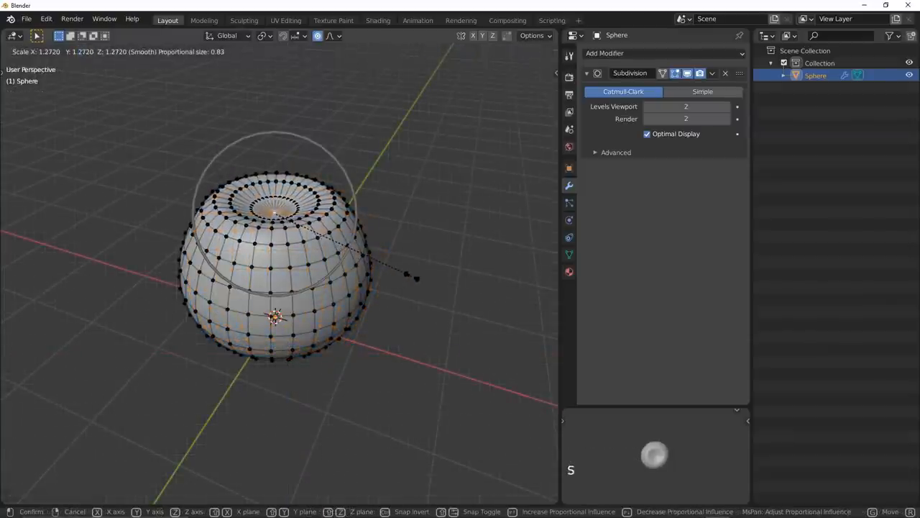
pyautogui.click(417, 278)
pyautogui.press('g')
pyautogui.press('z')
pyautogui.scroll(4, 420, 284)
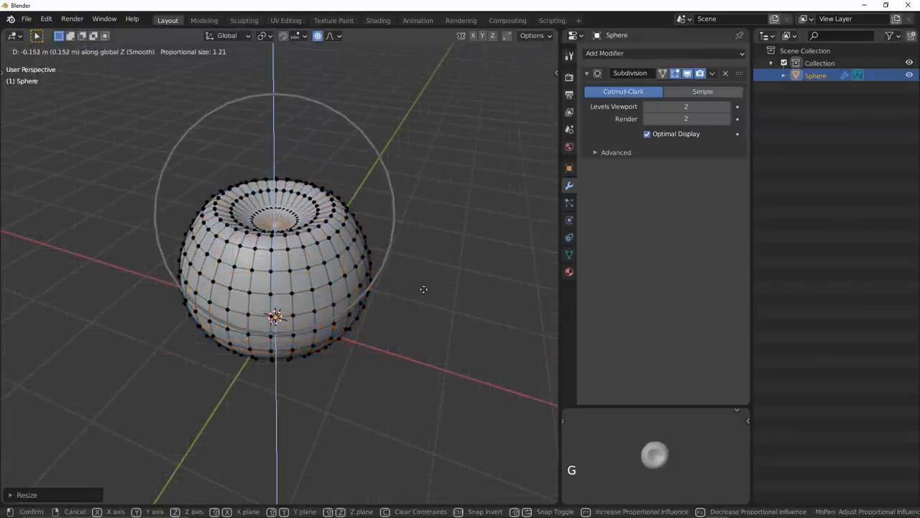
pyautogui.click(424, 289)
pyautogui.press('g')
pyautogui.press('z')
pyautogui.scroll(-2, 425, 281)
# Add a Displace modifier with a new texture named Grooves, mapped by UV coordinates at 0.1 strength
pyautogui.click(425, 281)
pyautogui.press('Tab')
pyautogui.click(643, 54)
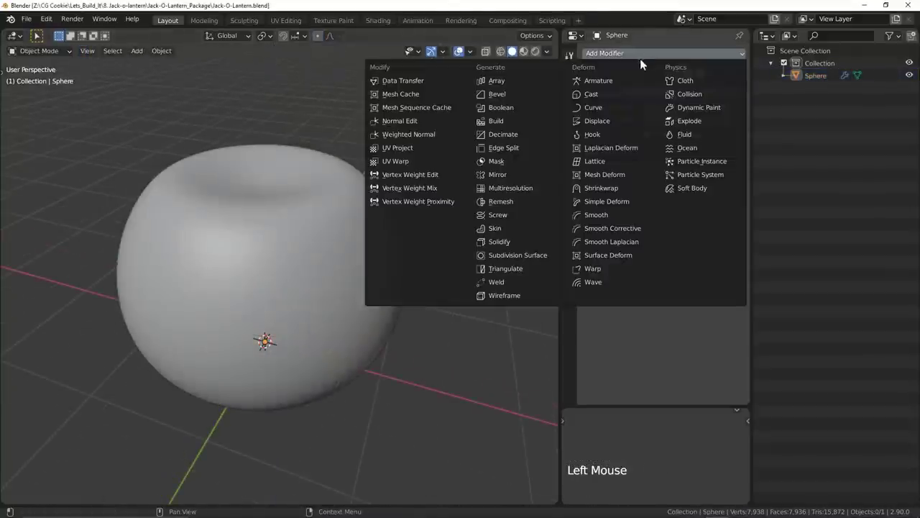
pyautogui.click(595, 120)
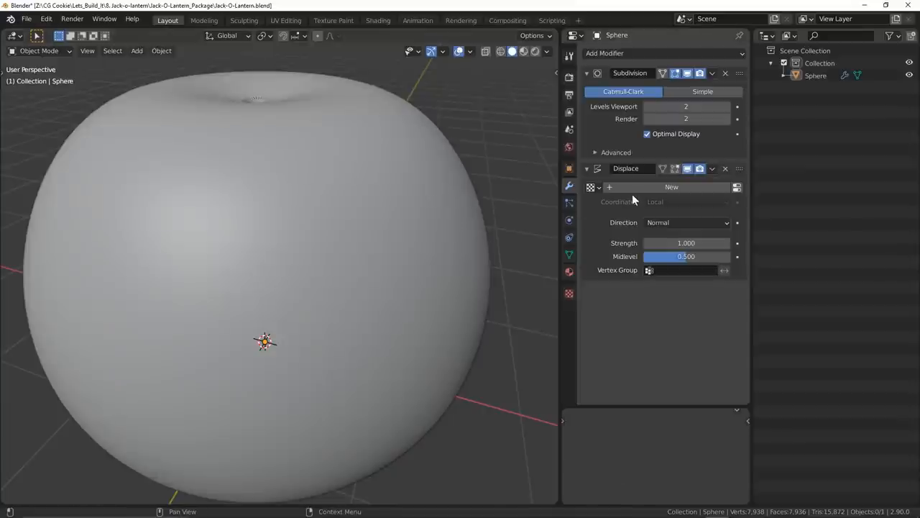
pyautogui.doubleClick(671, 187)
pyautogui.write('Grooves')
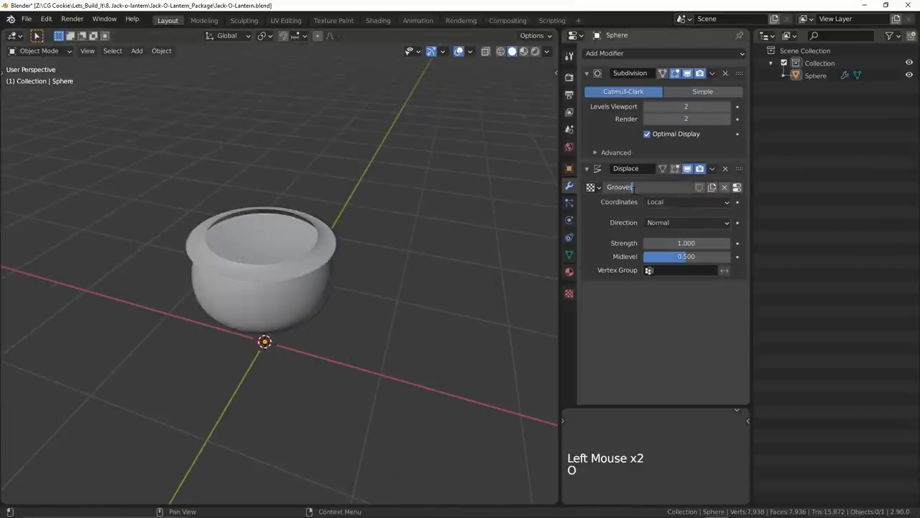
pyautogui.click(686, 202)
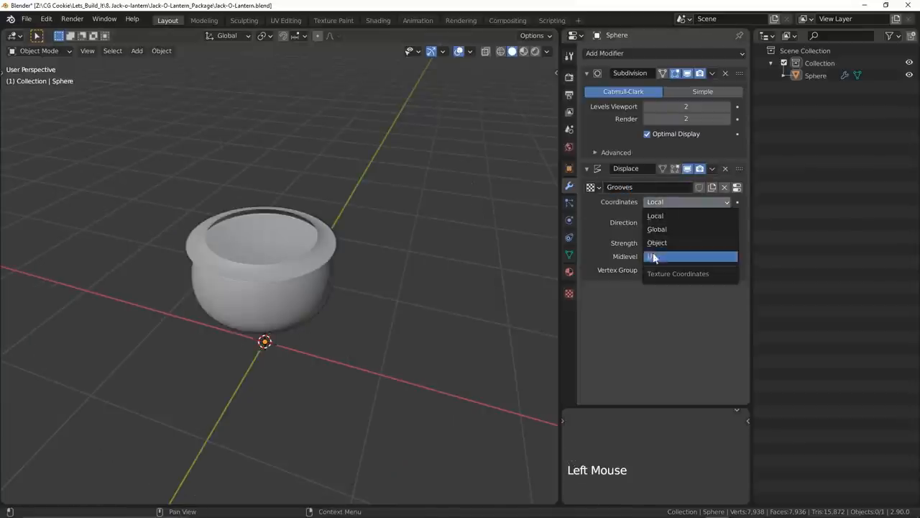
pyautogui.click(662, 258)
# Select the whole pumpkin mesh in Edit Mode and bring up the UV unwrap options
pyautogui.click(674, 216)
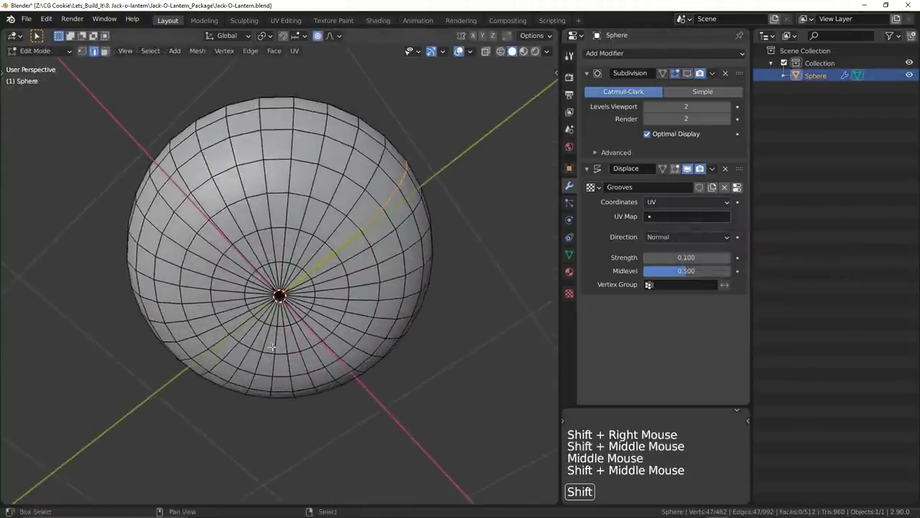
pyautogui.keyDown('ctrl'); pyautogui.moveTo(272, 347); pyautogui.dragTo(280, 287, button='middle'); pyautogui.keyUp('ctrl')
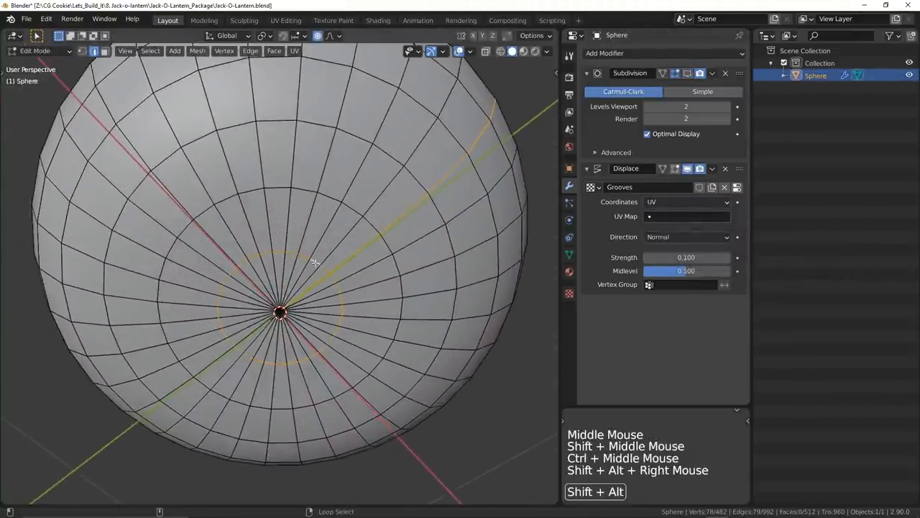
pyautogui.moveTo(302, 252)
pyautogui.keyDown('ctrl'); pyautogui.mouseDown(button='middle')
pyautogui.moveTo(350, 178)
pyautogui.moveTo(446, 238)
pyautogui.mouseUp(button='middle'); pyautogui.keyUp('ctrl')
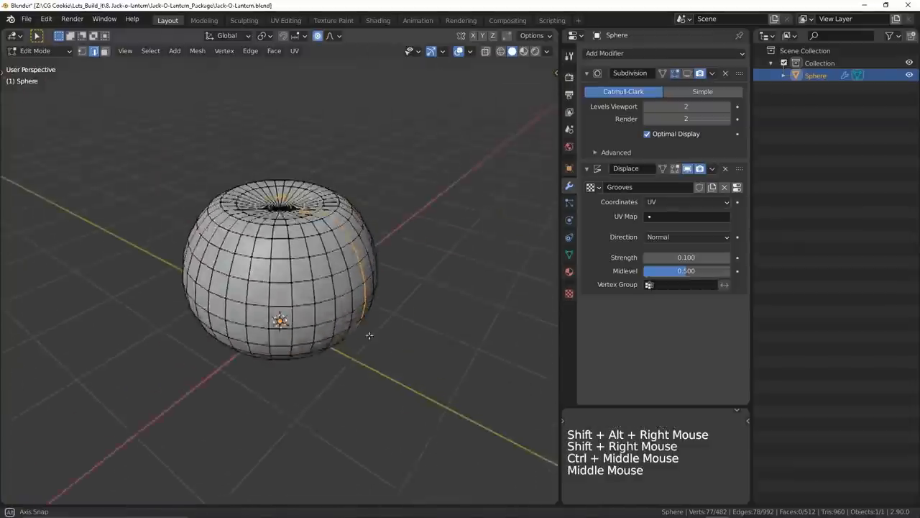
pyautogui.hotkey('alt', 'a')
pyautogui.press('a')
pyautogui.press('u')
# Unwrap the pumpkin along its seams and view the result in the UV Editing workspace
pyautogui.click(446, 238)
pyautogui.click(286, 19)
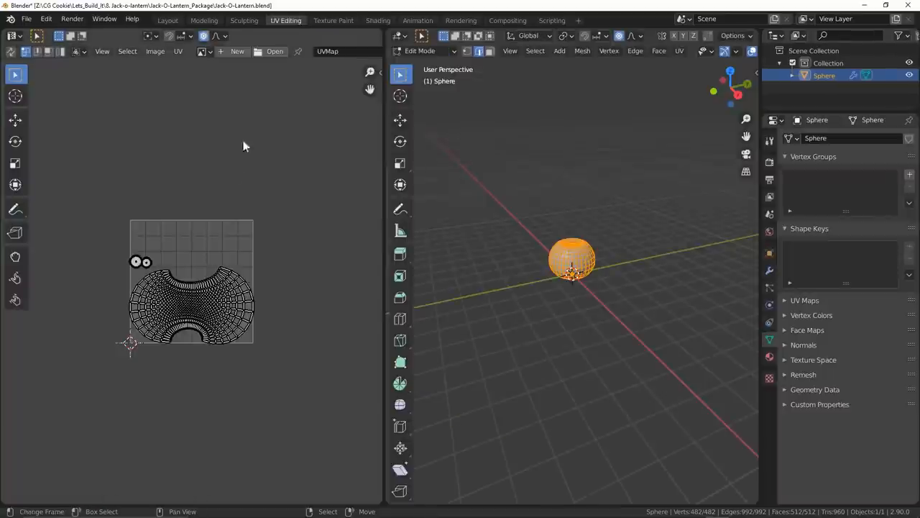
pyautogui.press('t')
pyautogui.scroll(3, 194, 360)
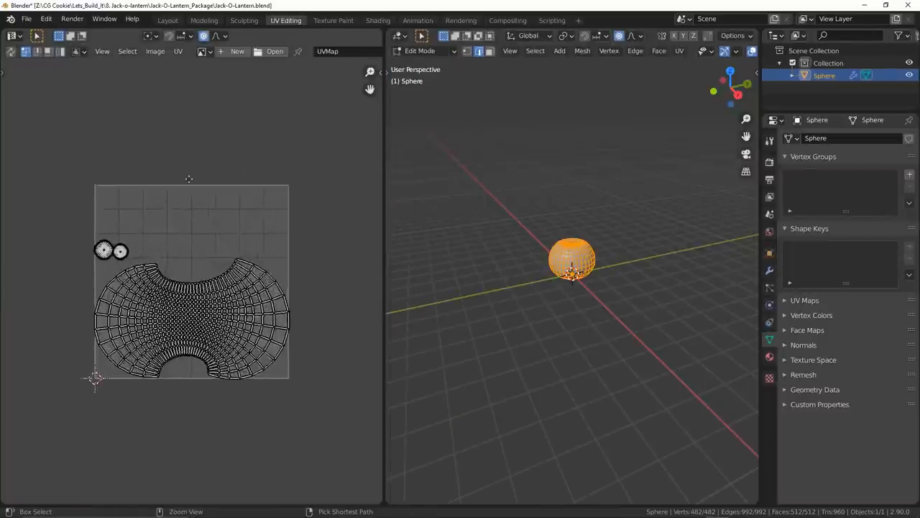
pyautogui.scroll(2, 184, 420)
pyautogui.scroll(3, 183, 420)
pyautogui.scroll(5, 187, 352)
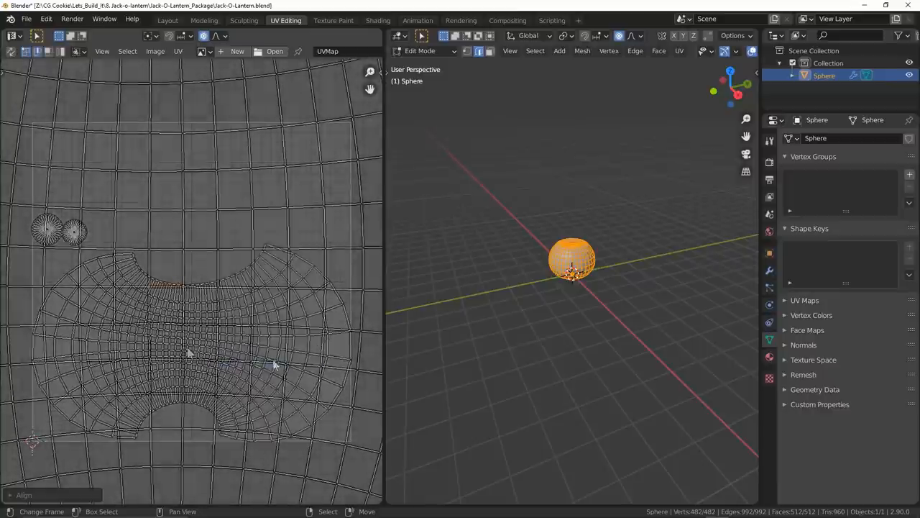
pyautogui.scroll(3, 152, 313)
# Straighten the UV island into an even rectangular grid with Follow Active Quads
pyautogui.rightClick(168, 322)
pyautogui.hotkey('shift', 'r')
pyautogui.press('3')
pyautogui.press('w')
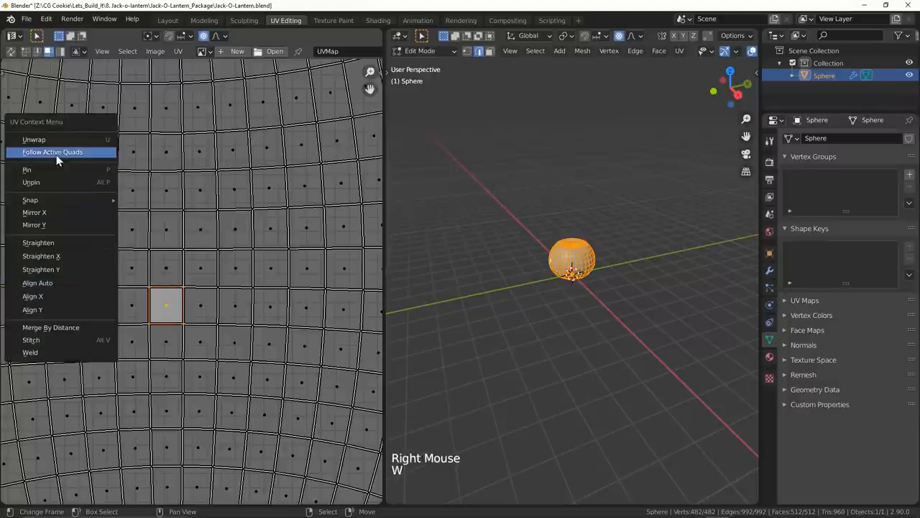
pyautogui.click(56, 154)
pyautogui.keyDown('ctrl'); pyautogui.moveTo(208, 187); pyautogui.dragTo(185, 437, button='middle'); pyautogui.keyUp('ctrl')
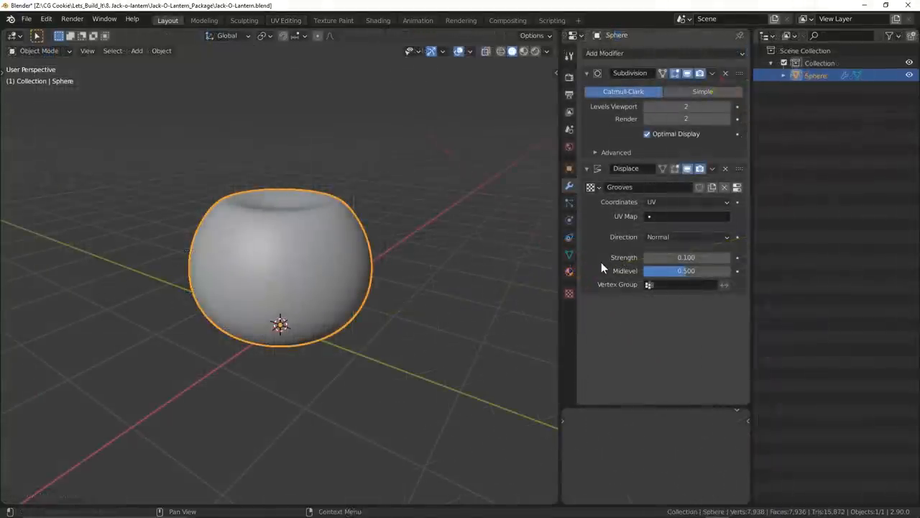
# Point the Displace modifier at the UVMap layout and show the Grooves texture settings
pyautogui.click(687, 216)
pyautogui.click(669, 231)
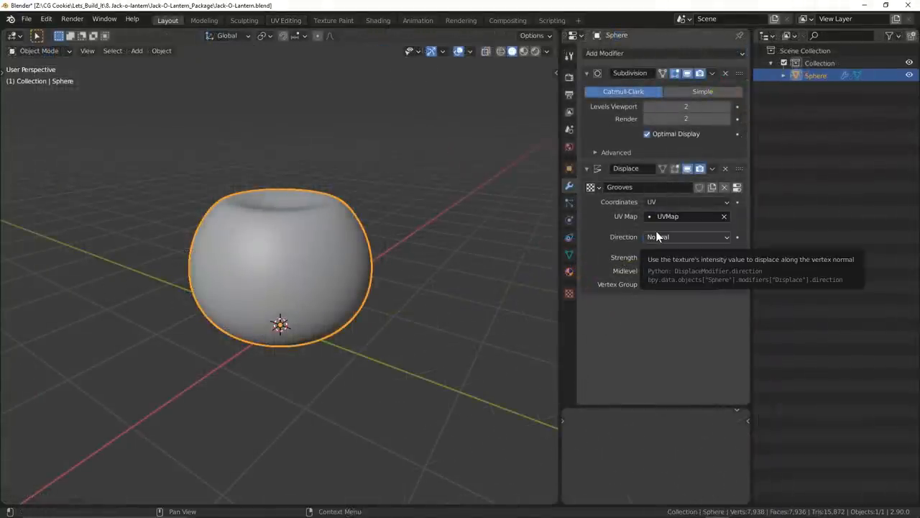
pyautogui.click(570, 293)
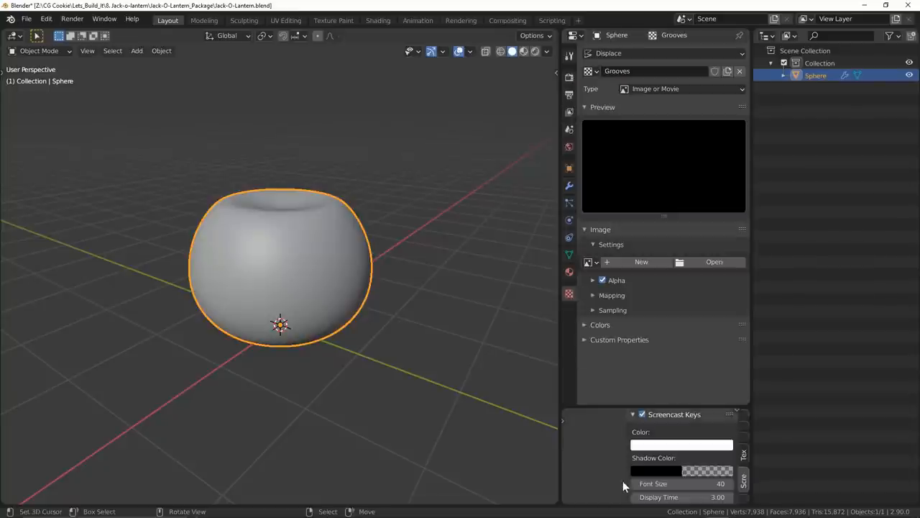
# Make the Grooves texture a Wood pattern so the pumpkin gets wavy bumps
pyautogui.press('n')
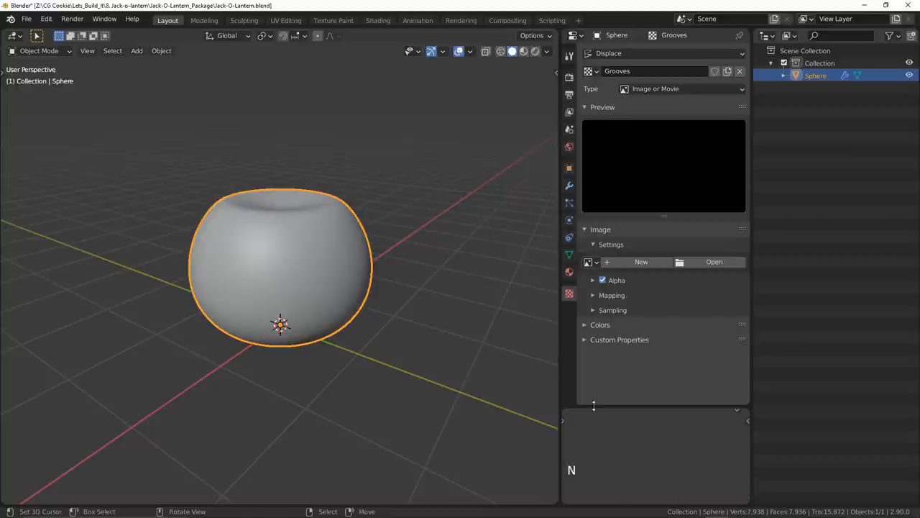
pyautogui.moveTo(374, 374)
pyautogui.keyDown('ctrl'); pyautogui.mouseDown(button='middle')
pyautogui.moveTo(365, 360)
pyautogui.moveTo(385, 317)
pyautogui.moveTo(376, 357)
pyautogui.mouseUp(button='middle'); pyautogui.keyUp('ctrl')
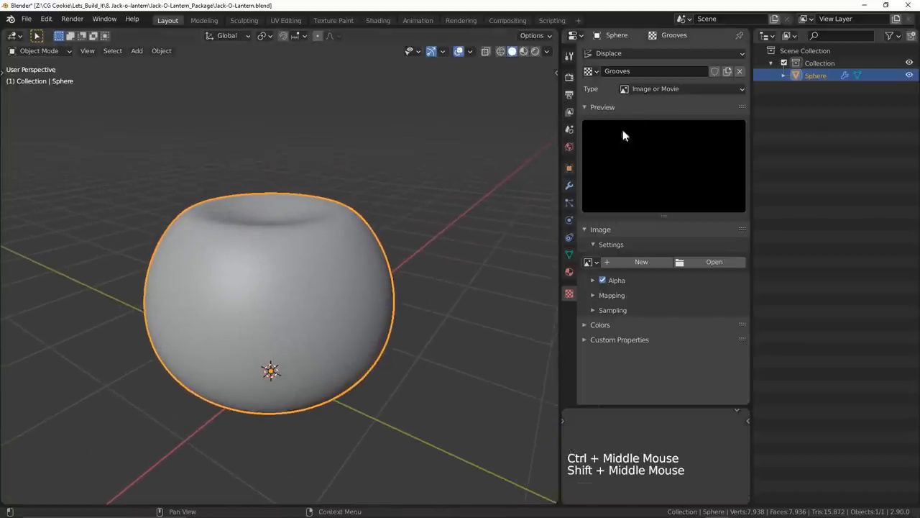
pyautogui.click(682, 88)
pyautogui.click(642, 251)
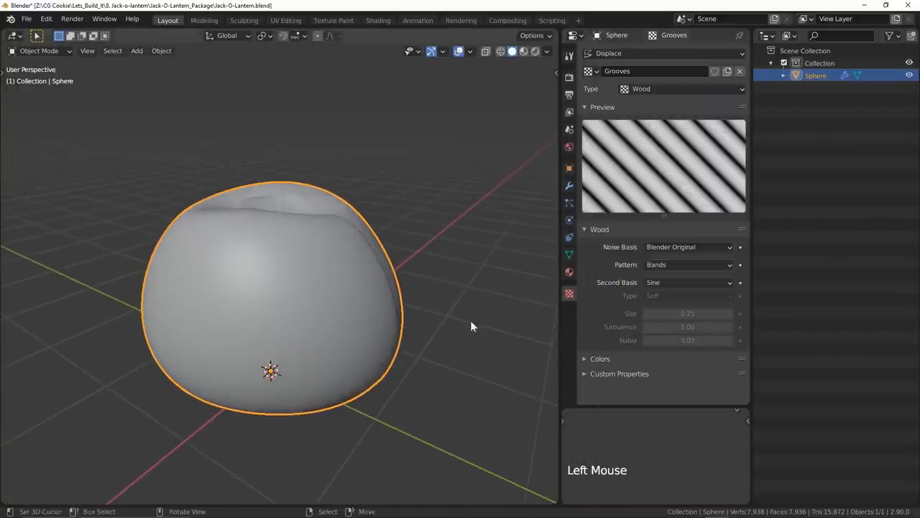
pyautogui.moveTo(465, 323)
pyautogui.keyDown('ctrl'); pyautogui.mouseDown(button='middle')
pyautogui.moveTo(396, 348)
pyautogui.moveTo(241, 343)
pyautogui.moveTo(545, 340)
pyautogui.moveTo(386, 345)
pyautogui.mouseUp(button='middle'); pyautogui.keyUp('ctrl')
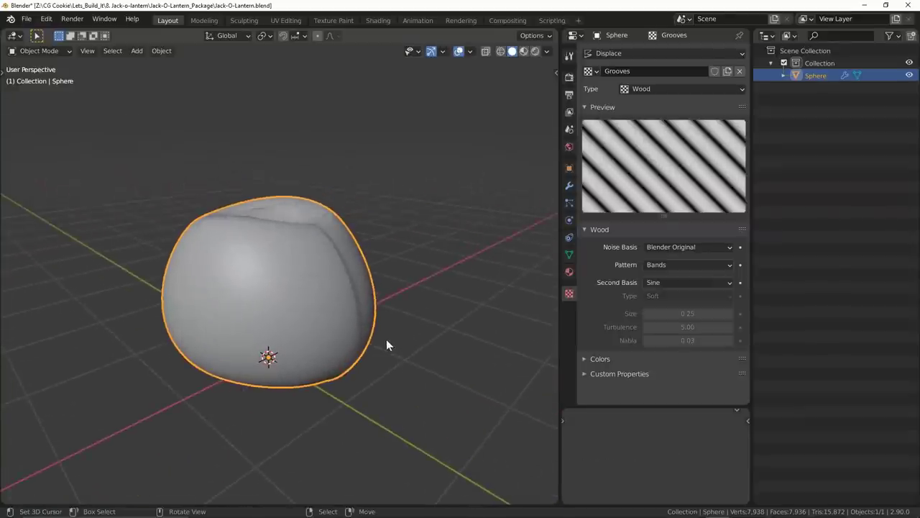
# Stretch and rotate the UV island so the wood grooves run as pumpkin ribs
pyautogui.click(286, 20)
pyautogui.scroll(3, 568, 238)
pyautogui.moveTo(589, 229); pyautogui.dragTo(582, 288, button='middle')
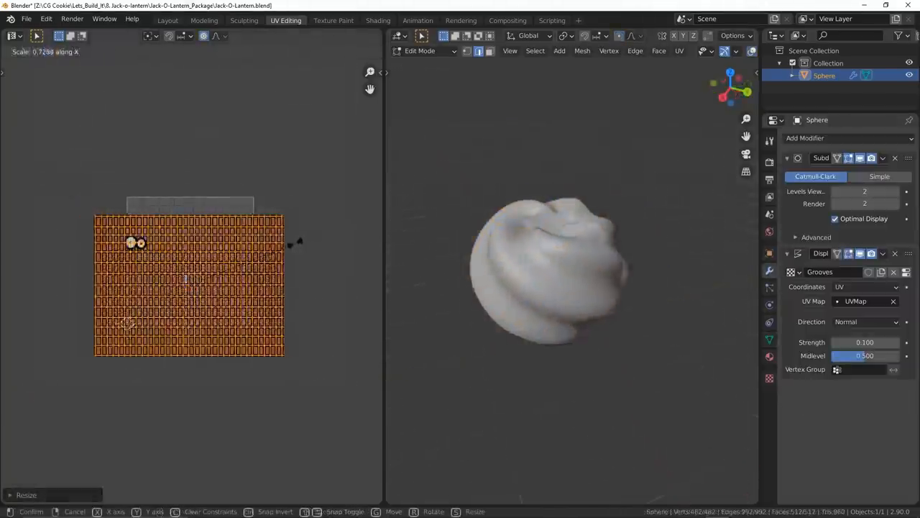
pyautogui.click(295, 244)
pyautogui.press('r')
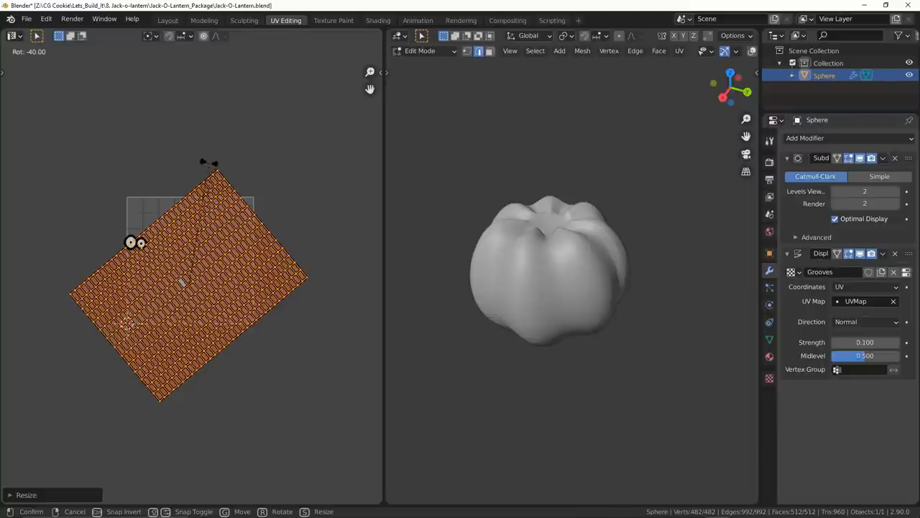
pyautogui.click(182, 282)
# Shrink the UV island, set Displace strength to 0.05 and duplicate the Displace modifier
pyautogui.moveTo(518, 302)
pyautogui.mouseDown(button='middle')
pyautogui.moveTo(411, 281)
pyautogui.moveTo(634, 293)
pyautogui.moveTo(618, 302)
pyautogui.moveTo(679, 311)
pyautogui.mouseUp(button='middle')
pyautogui.press('s')
pyautogui.click(338, 311)
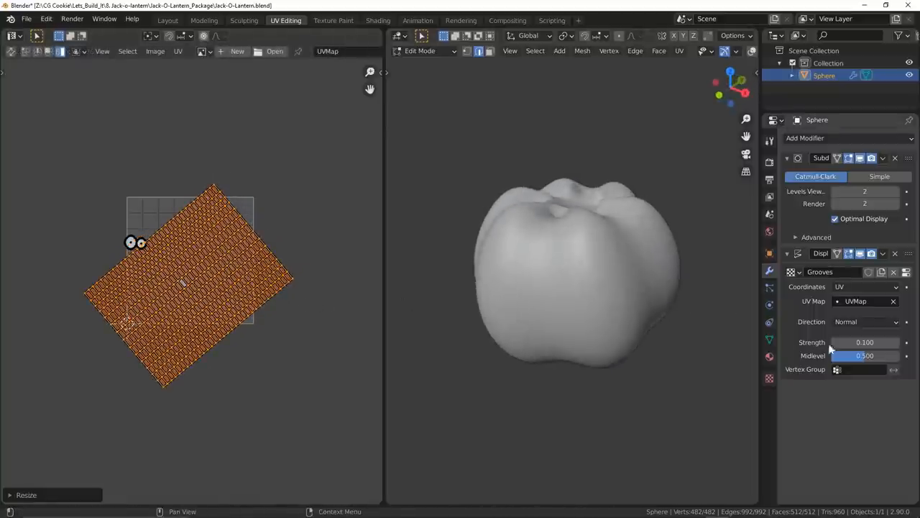
pyautogui.write('0.05')
pyautogui.press('Return')
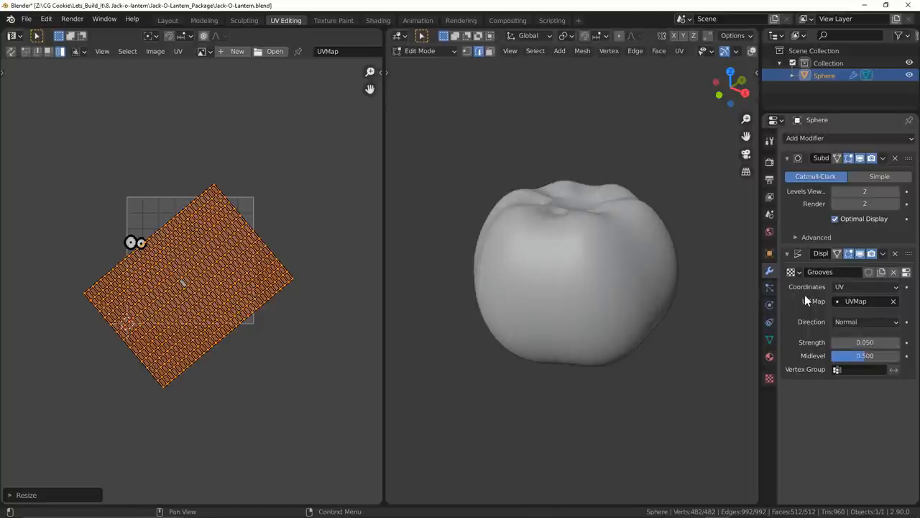
pyautogui.hotkey('shift', 'd')
pyautogui.scroll(-1, 811, 325)
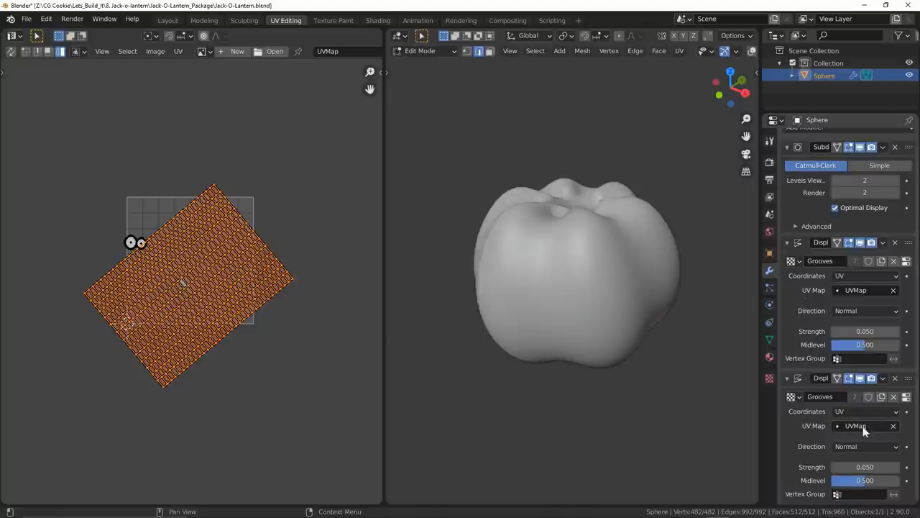
# Enlarge the UV island and add separate UV maps for the two groove displacements
pyautogui.press('s')
pyautogui.click(351, 348)
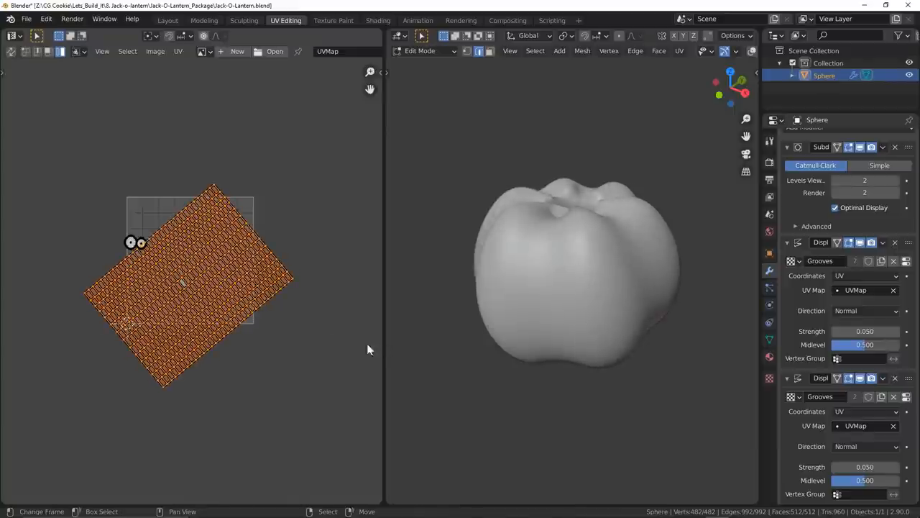
pyautogui.click(770, 341)
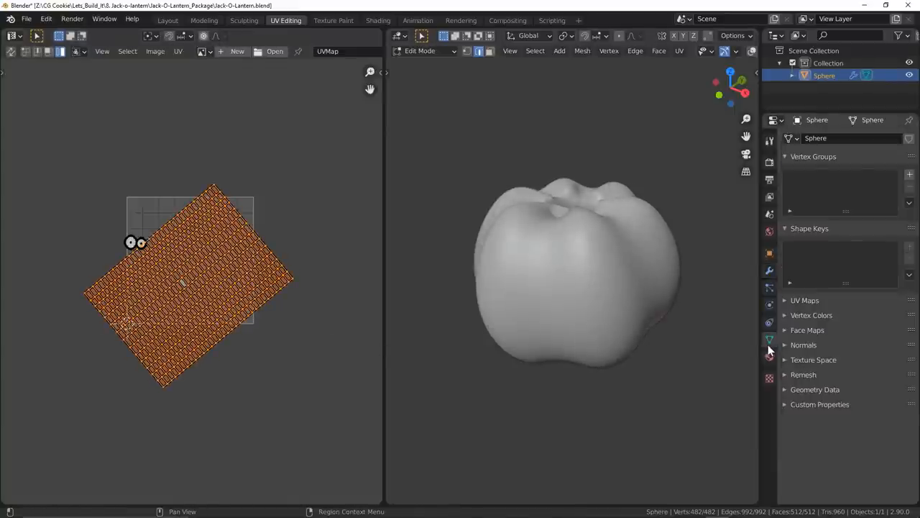
pyautogui.click(805, 300)
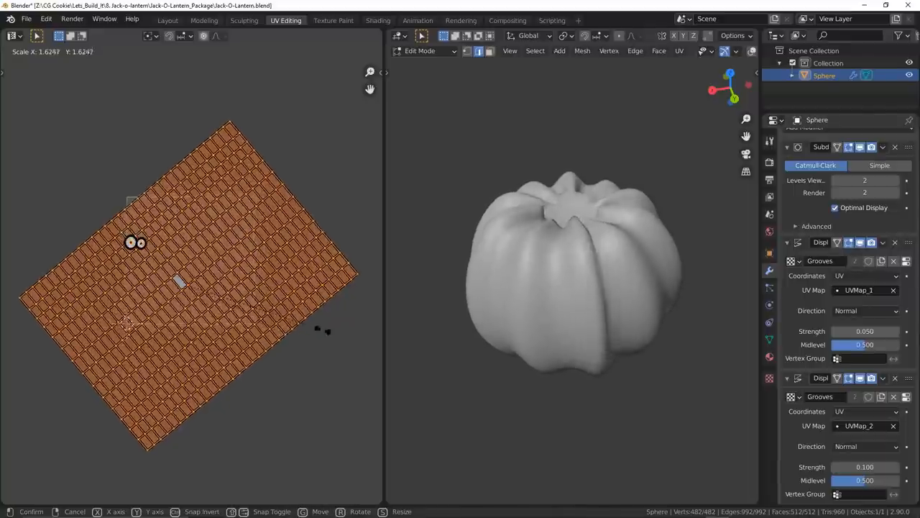
# Scale the second UV layout and set the displacement strengths to -0.010 and -0.050
pyautogui.click(320, 327)
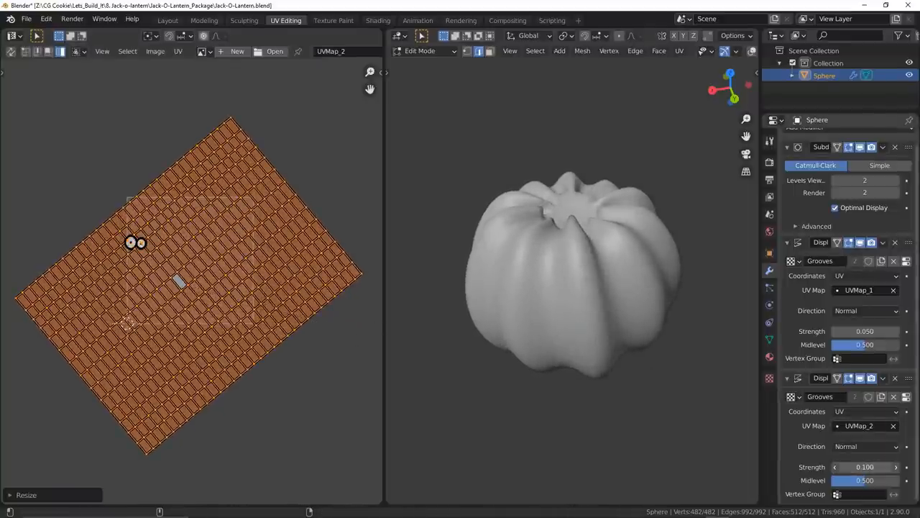
pyautogui.moveTo(874, 467); pyautogui.dragTo(860, 467)
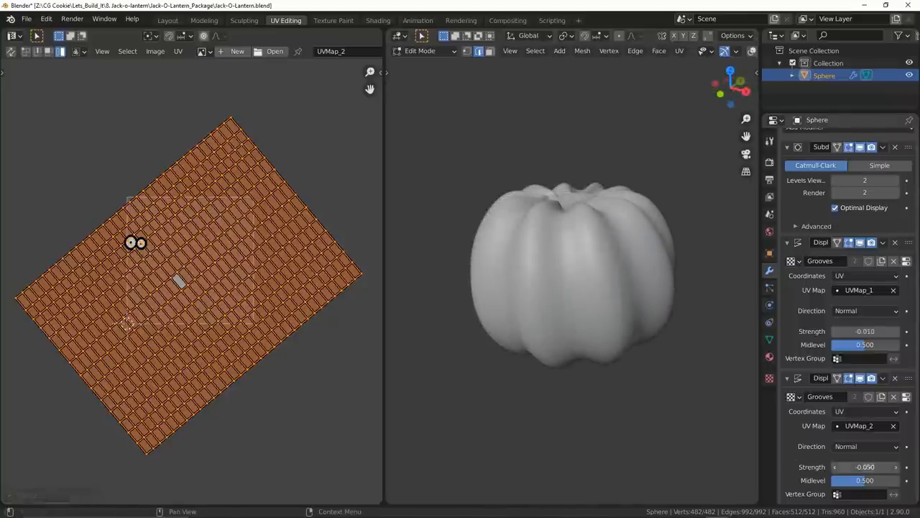
pyautogui.press('Return')
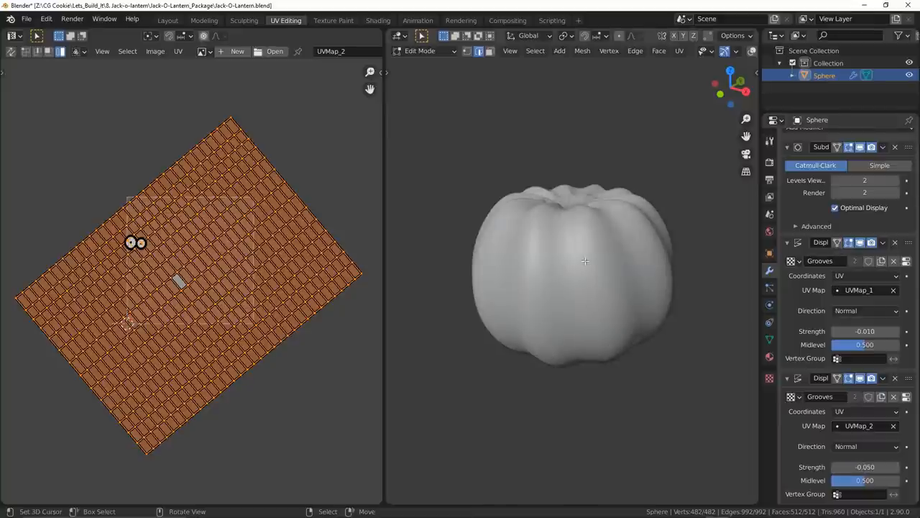
pyautogui.moveTo(585, 260)
pyautogui.mouseDown(button='middle')
pyautogui.moveTo(694, 337)
pyautogui.moveTo(463, 276)
pyautogui.mouseUp(button='middle')
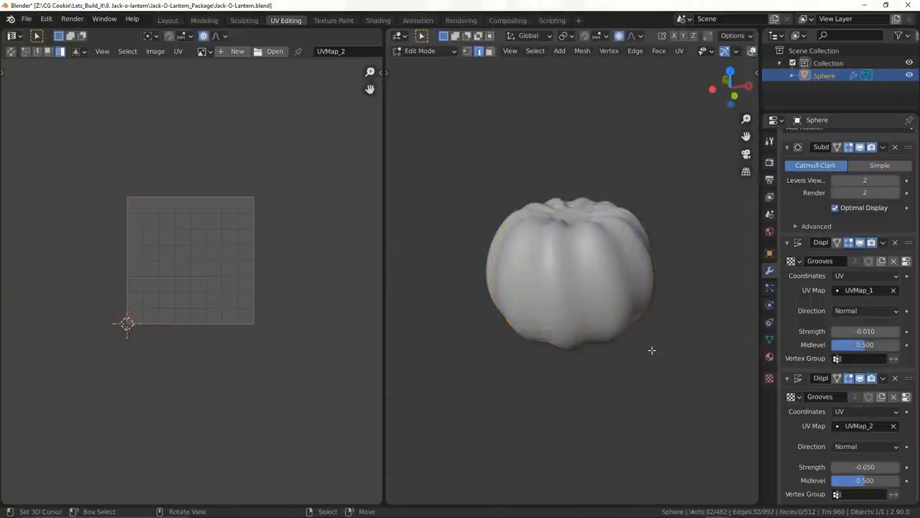
# Pull part of the pumpkin mesh inward with a proportional scale
pyautogui.press('s')
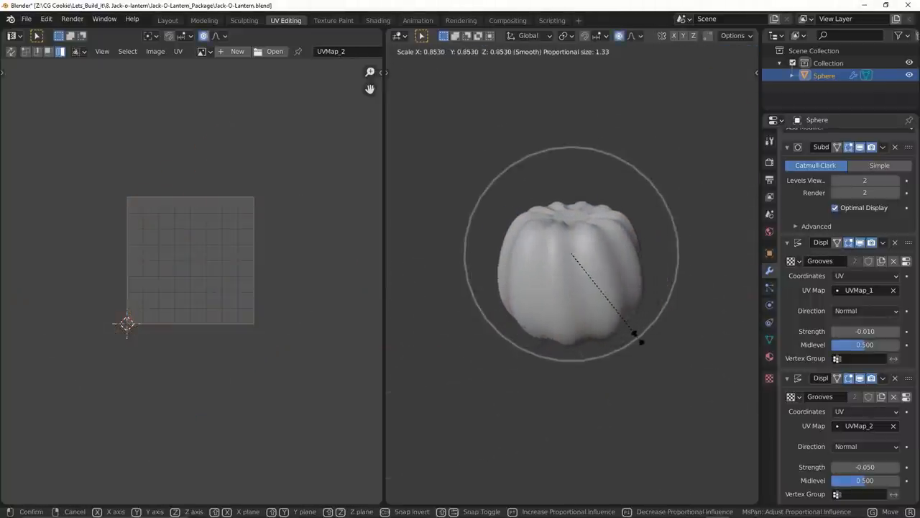
pyautogui.click(672, 341)
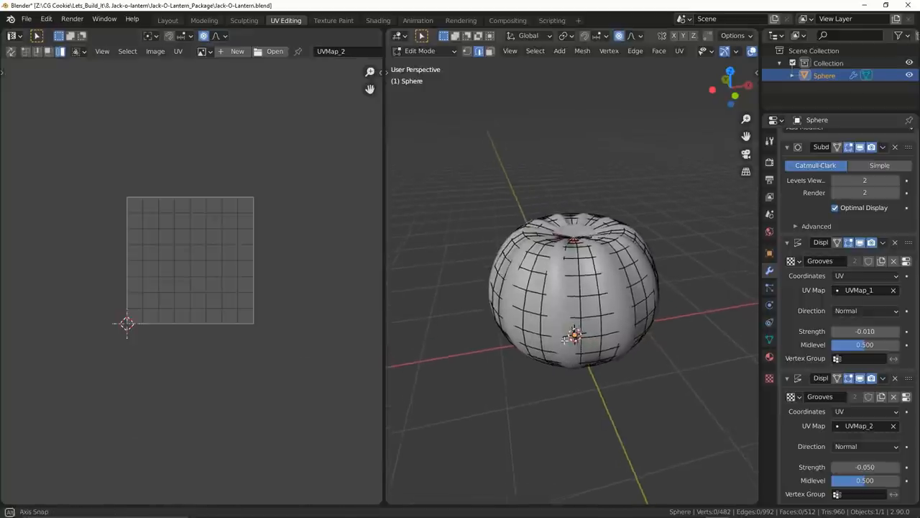
# Return to the Layout workspace and save the Jack-O-Lantern file
pyautogui.click(167, 19)
pyautogui.moveTo(305, 279)
pyautogui.mouseDown(button='middle')
pyautogui.moveTo(309, 313)
pyautogui.moveTo(317, 294)
pyautogui.mouseUp(button='middle')
pyautogui.hotkey('ctrl', 's')
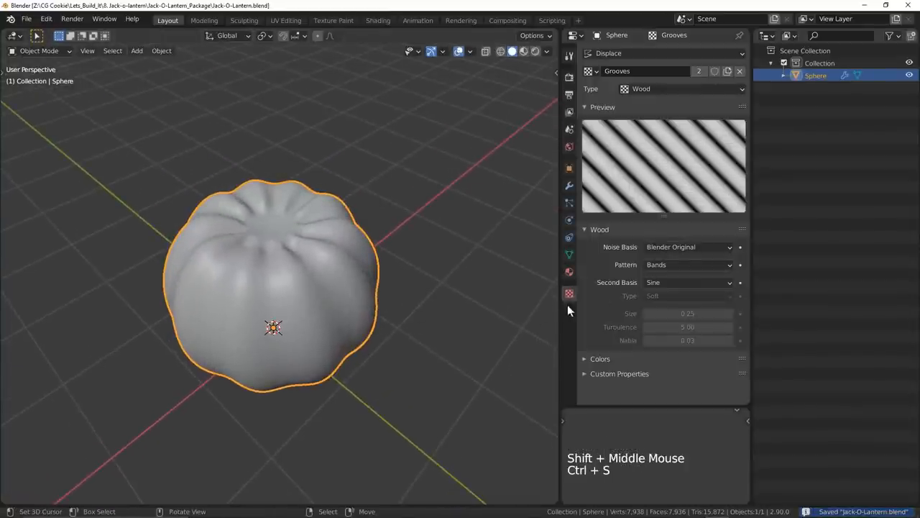
# Switch the Grooves wood pattern to Band Noise and lower turbulence to about 4.19
pyautogui.click(688, 265)
pyautogui.click(674, 303)
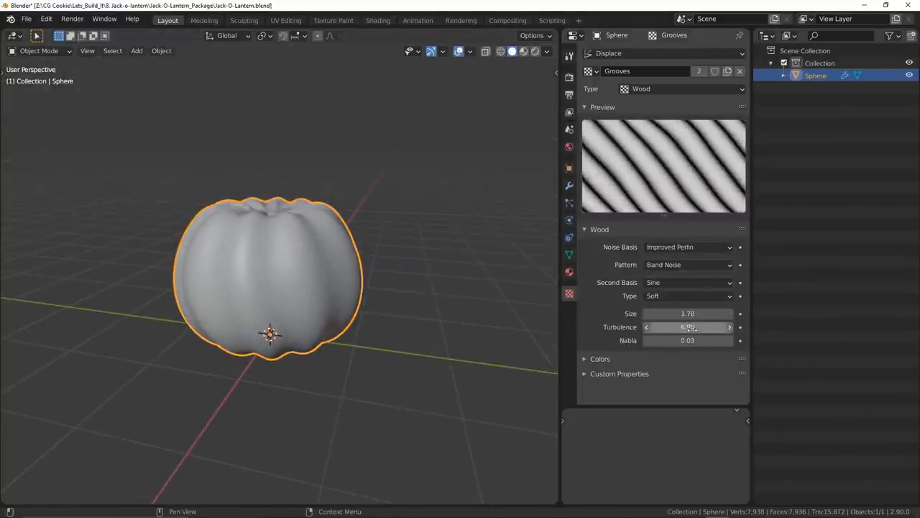
pyautogui.keyDown('shift'); pyautogui.moveTo(691, 327); pyautogui.dragTo(676, 327); pyautogui.keyUp('shift')
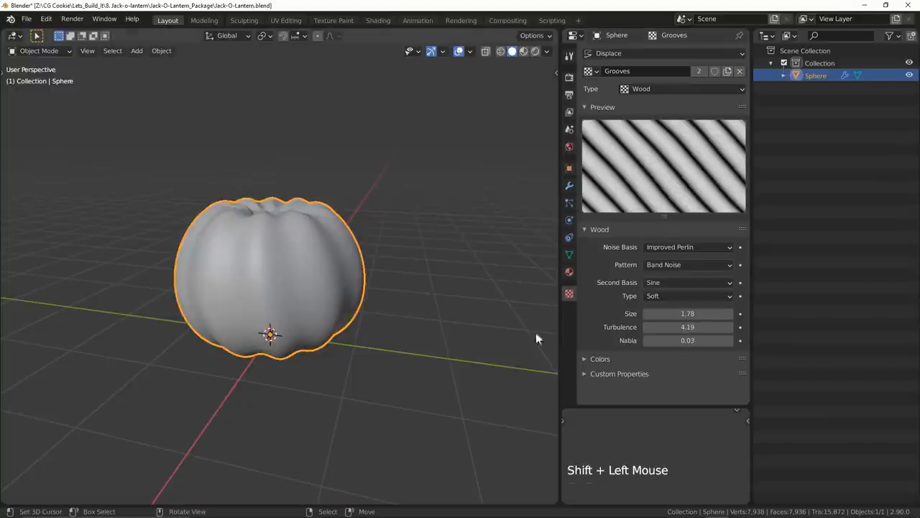
pyautogui.hotkey('shift', 'alt', 'z')
pyautogui.moveTo(422, 352); pyautogui.dragTo(292, 350, button='middle')
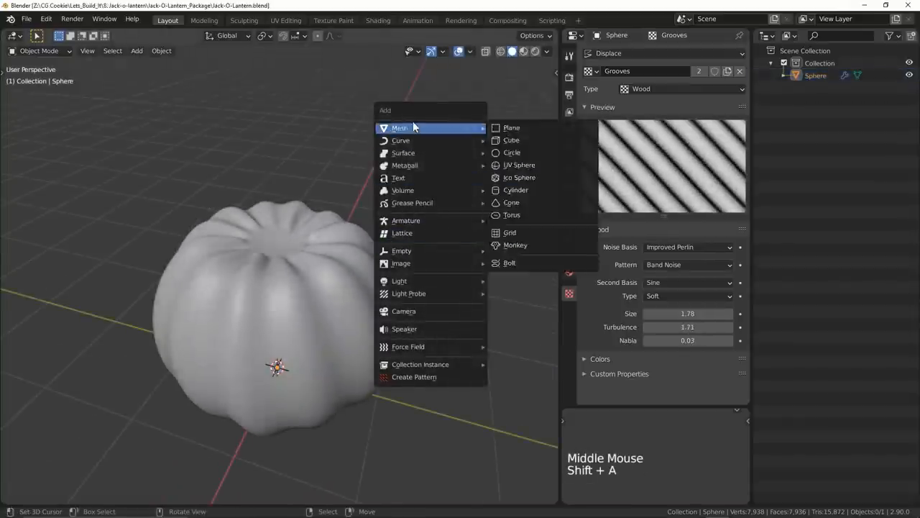
# Add a circle mesh, view it from the top in X-ray and enable proportional editing on its vertices
pyautogui.click(512, 152)
pyautogui.press('KP_7')
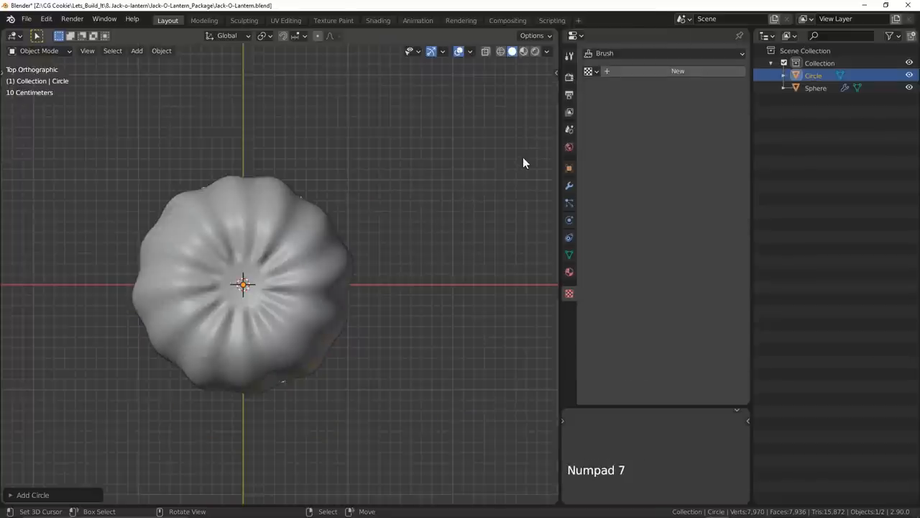
pyautogui.hotkey('alt', 'z')
pyautogui.press('Tab')
pyautogui.rightClick(315, 209)
pyautogui.keyDown('shift'); pyautogui.moveTo(379, 179); pyautogui.dragTo(401, 196, button='middle'); pyautogui.keyUp('shift')
pyautogui.click(318, 36)
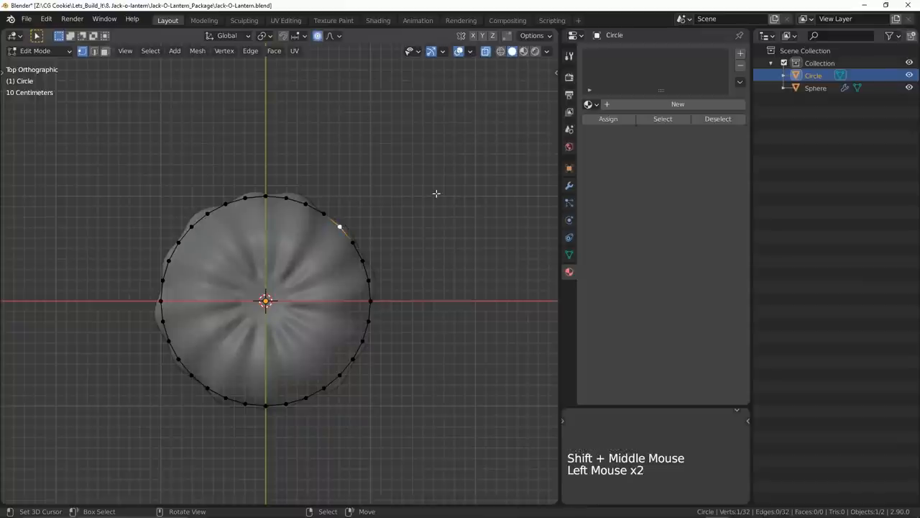
# Drag circle vertices with smooth falloff into a wavy stem cross-section
pyautogui.press('g')
pyautogui.rightClick(422, 215)
pyautogui.rightClick(174, 283)
pyautogui.click(176, 281)
pyautogui.press('g')
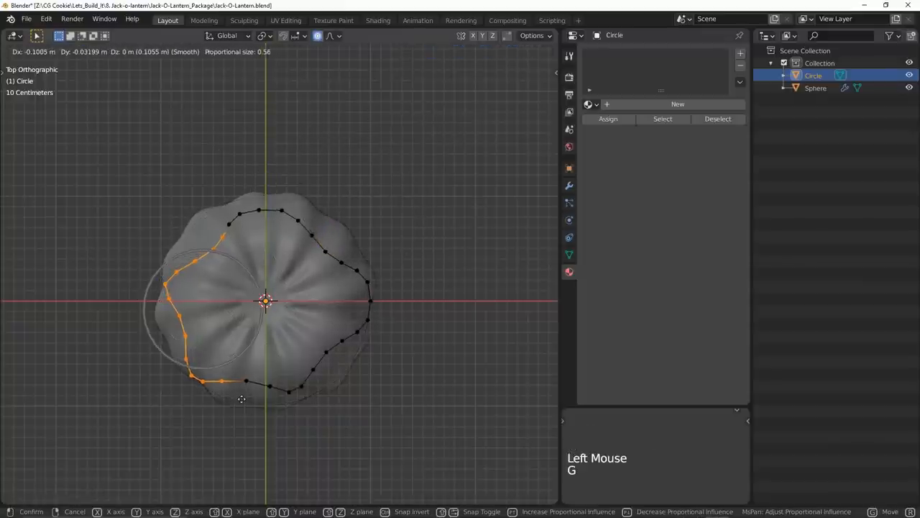
pyautogui.click(241, 399)
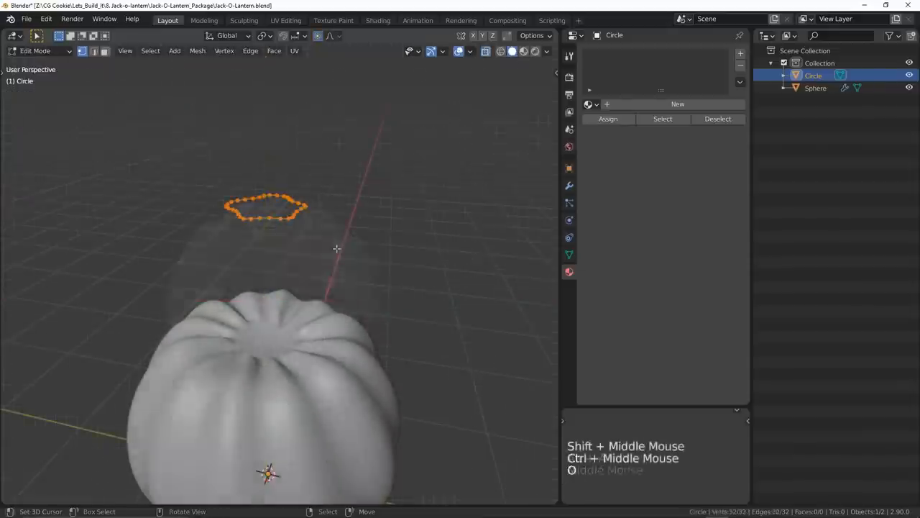
# Extrude the circle upward into a stem and add a Subdivision Surface modifier
pyautogui.click(334, 330)
pyautogui.press('Tab')
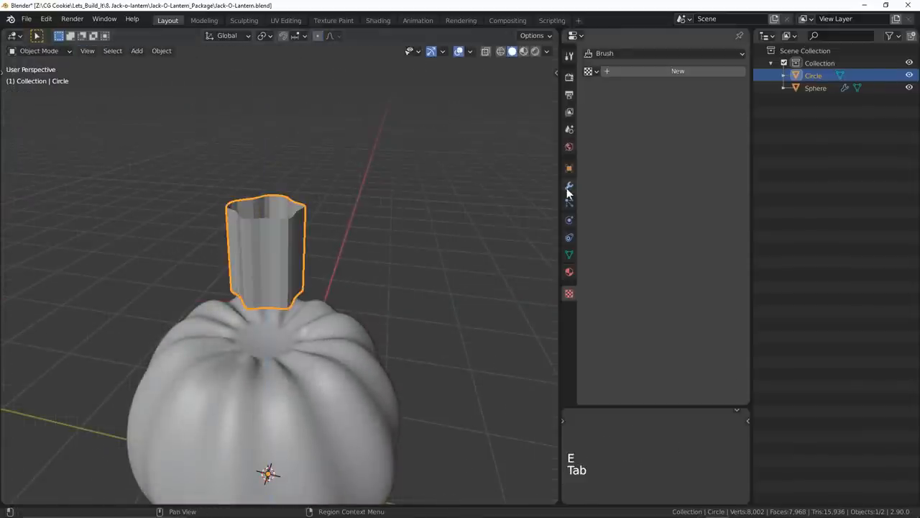
pyautogui.click(618, 56)
pyautogui.click(518, 255)
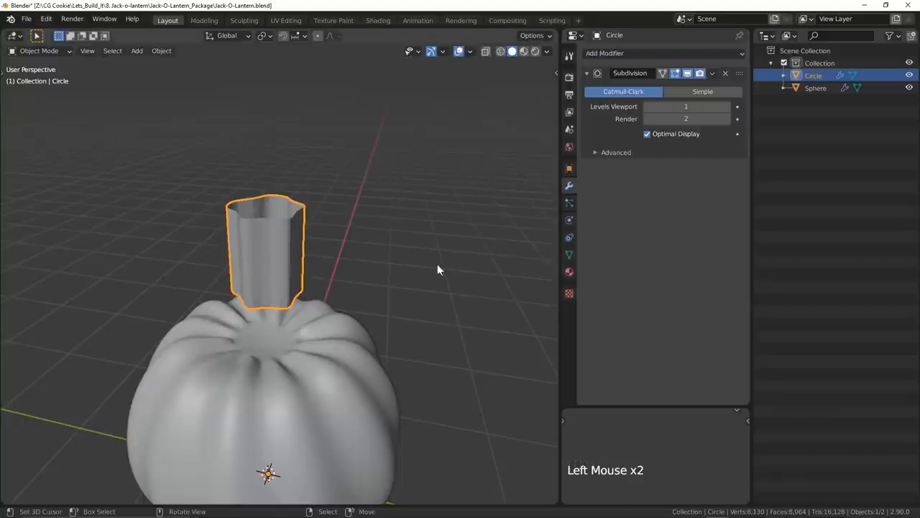
# Shrink and extrude the stem's top ring, then merge it closed at the centre
pyautogui.press('Tab')
pyautogui.moveTo(430, 264); pyautogui.dragTo(401, 260, button='middle')
pyautogui.press('s')
pyautogui.click(401, 260)
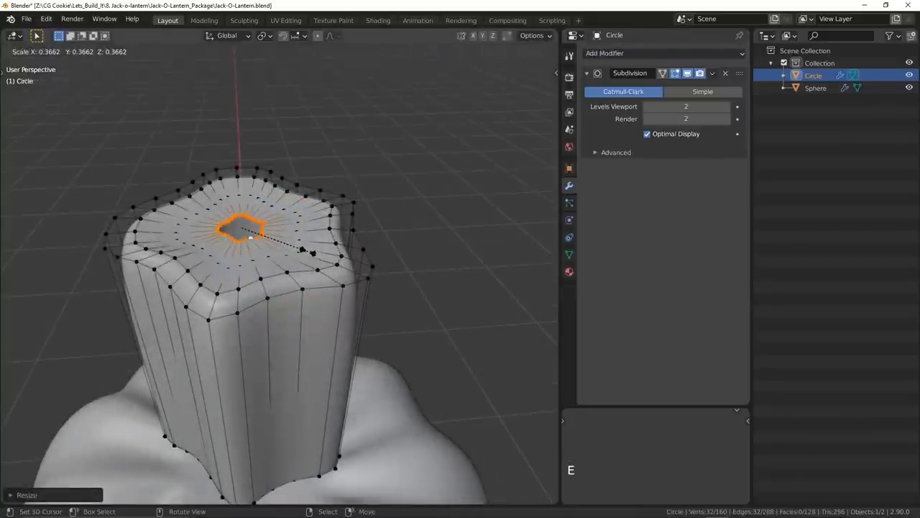
pyautogui.press('e')
pyautogui.click(307, 251)
pyautogui.press('m')
pyautogui.click(307, 251)
# Extrude and widen the stem's bottom ring and lower it into a flared base on the pumpkin
pyautogui.press('s')
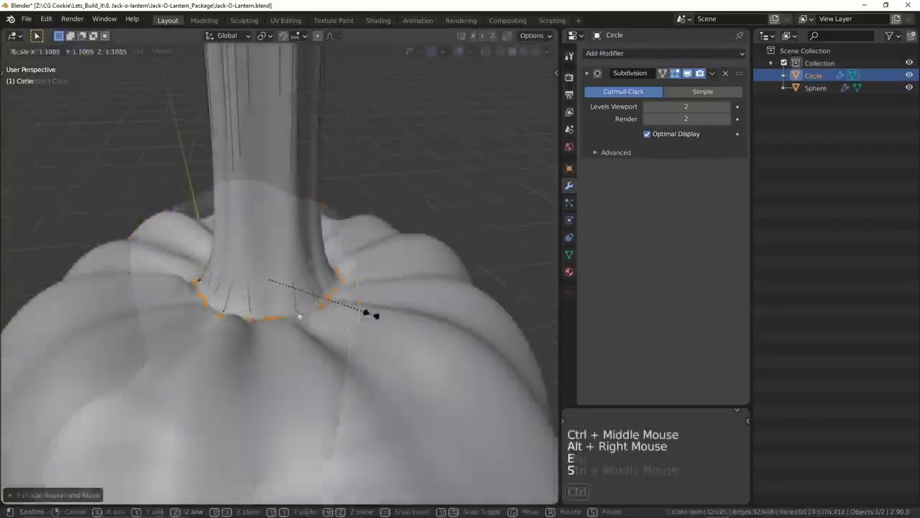
pyautogui.press('e')
pyautogui.press('g')
pyautogui.press('z')
pyautogui.click(378, 328)
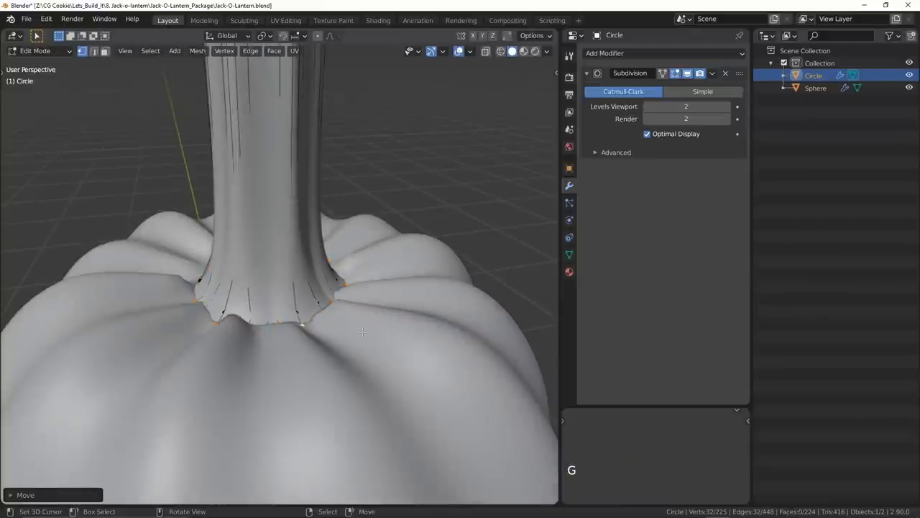
# Add a loop cut around the stem base, then check it in wireframe from object mode
pyautogui.moveTo(360, 309)
pyautogui.keyDown('ctrl'); pyautogui.mouseDown(button='middle')
pyautogui.moveTo(302, 258)
pyautogui.moveTo(302, 273)
pyautogui.mouseUp(button='middle'); pyautogui.keyUp('ctrl')
pyautogui.hotkey('ctrl', 'r')
pyautogui.hotkey('alt', 'a')
pyautogui.press('Tab')
pyautogui.scroll(2, 338, 337)
pyautogui.hotkey('shift', 'z')
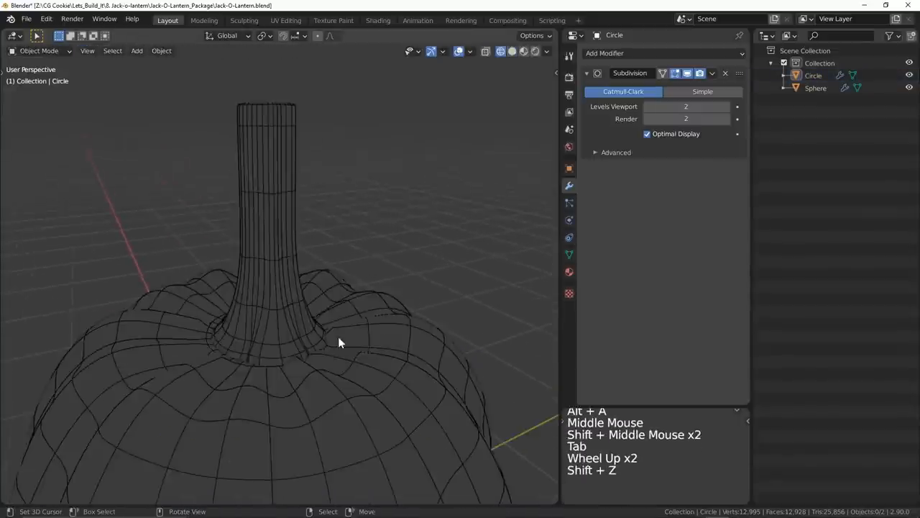
pyautogui.moveTo(338, 337)
pyautogui.mouseDown(button='middle')
pyautogui.moveTo(474, 343)
pyautogui.moveTo(332, 337)
pyautogui.moveTo(385, 230)
pyautogui.mouseUp(button='middle')
pyautogui.hotkey('shift', 'z')
# Fit the lattice over the stem vertically, scale it along Z and set its W resolution to 4
pyautogui.press('KP_1')
pyautogui.press('g')
pyautogui.hotkey('alt', 'z')
pyautogui.press('g')
pyautogui.press('z')
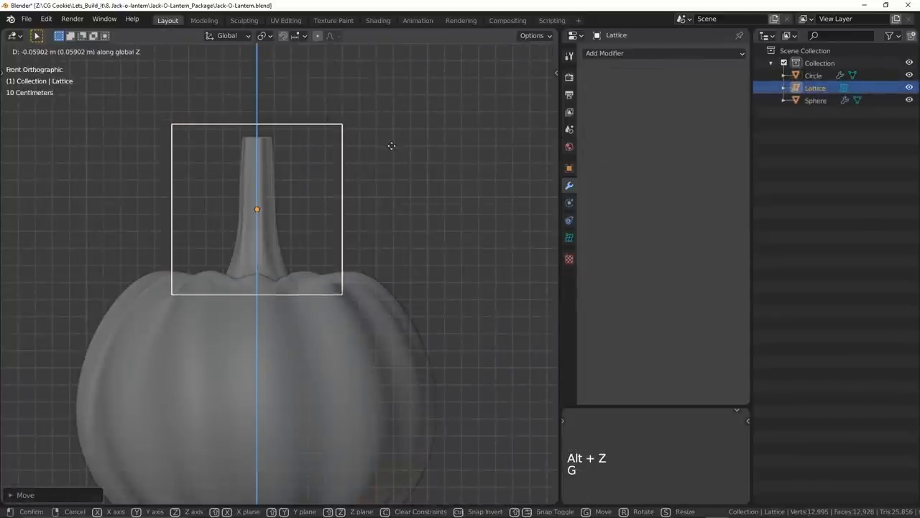
pyautogui.click(391, 146)
pyautogui.press('s')
pyautogui.press('z')
pyautogui.click(429, 155)
pyautogui.press('s')
pyautogui.click(445, 151)
pyautogui.click(731, 116)
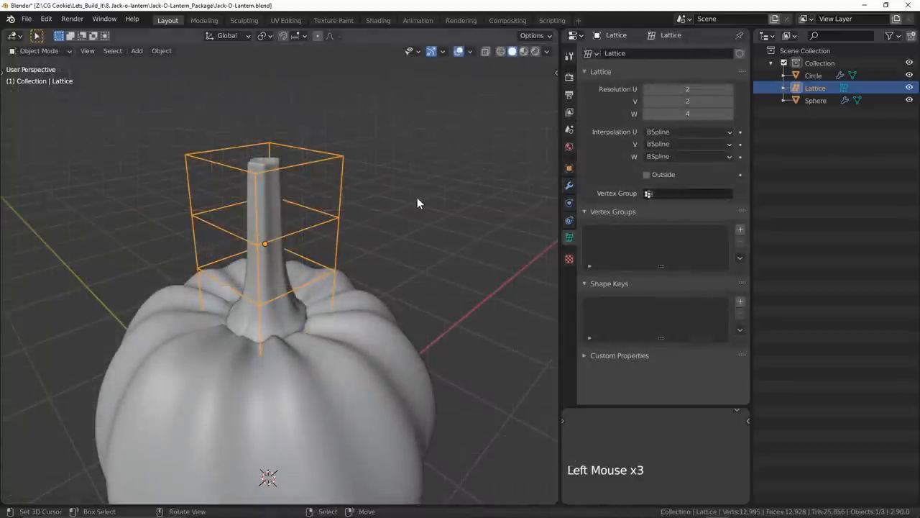
# Twist the top lattice points around Z and move them along Y to bend the stem over
pyautogui.press('Tab')
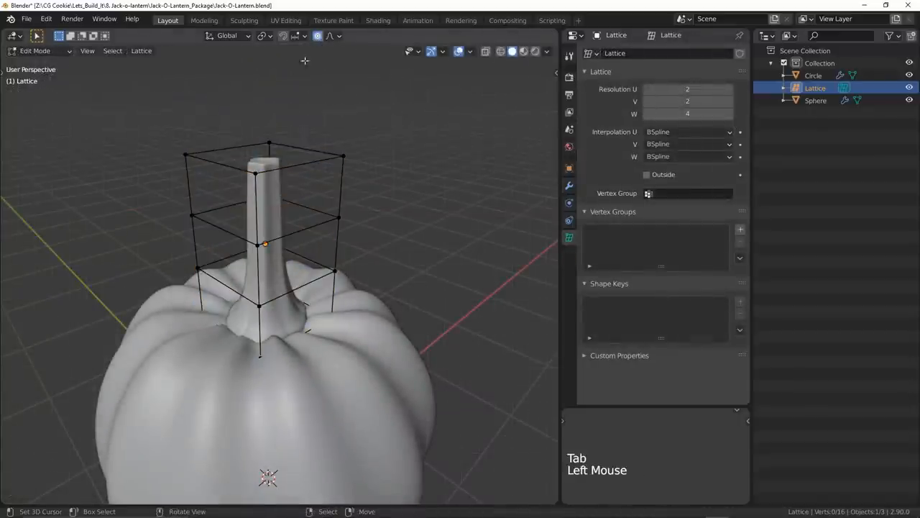
pyautogui.moveTo(165, 126); pyautogui.dragTo(399, 180)
pyautogui.moveTo(324, 216)
pyautogui.mouseDown(button='middle')
pyautogui.moveTo(360, 237)
pyautogui.moveTo(408, 239)
pyautogui.mouseUp(button='middle')
pyautogui.press('r')
pyautogui.press('z')
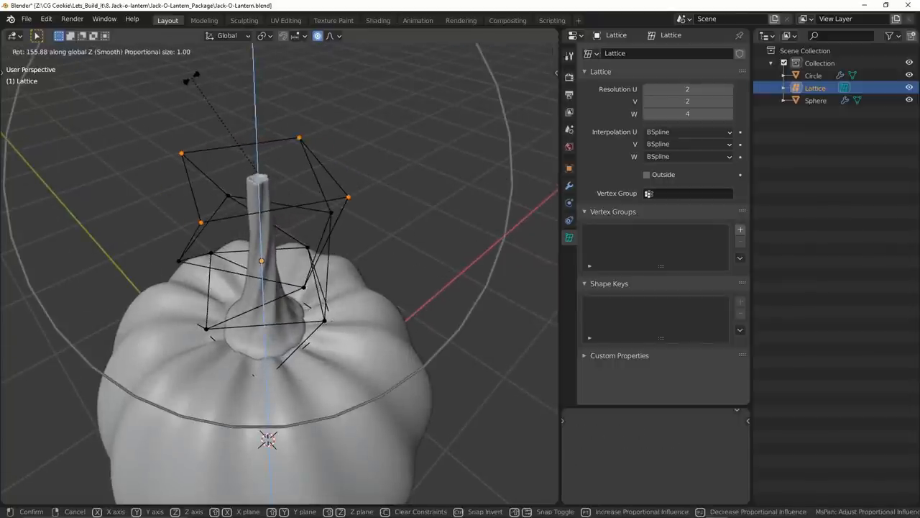
pyautogui.click(298, 137)
pyautogui.moveTo(288, 216); pyautogui.dragTo(345, 251, button='middle')
pyautogui.press('g')
pyautogui.press('y')
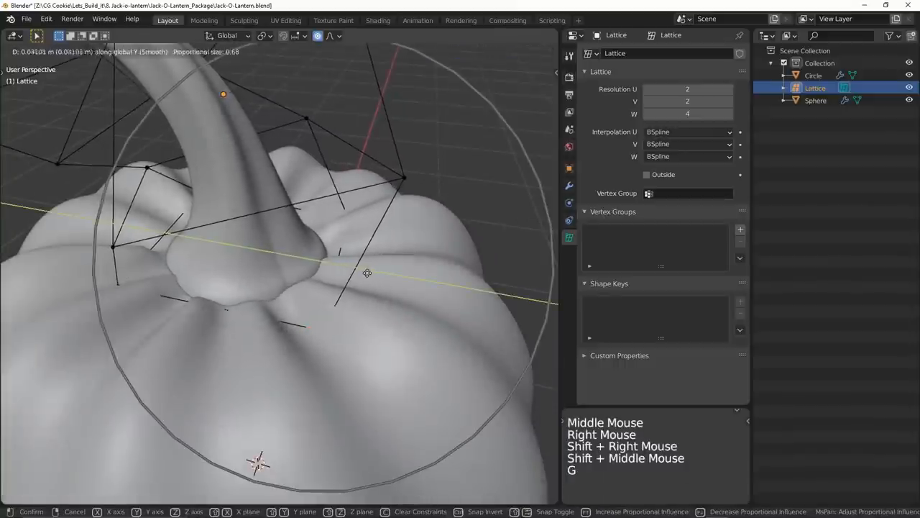
pyautogui.click(367, 272)
pyautogui.scroll(-4, 367, 273)
pyautogui.press('Tab')
pyautogui.scroll(-2, 371, 257)
pyautogui.hotkey('shift', 'alt', 'z')
pyautogui.moveTo(407, 258)
pyautogui.mouseDown(button='middle')
pyautogui.moveTo(417, 282)
pyautogui.moveTo(356, 267)
pyautogui.moveTo(378, 307)
pyautogui.mouseUp(button='middle')
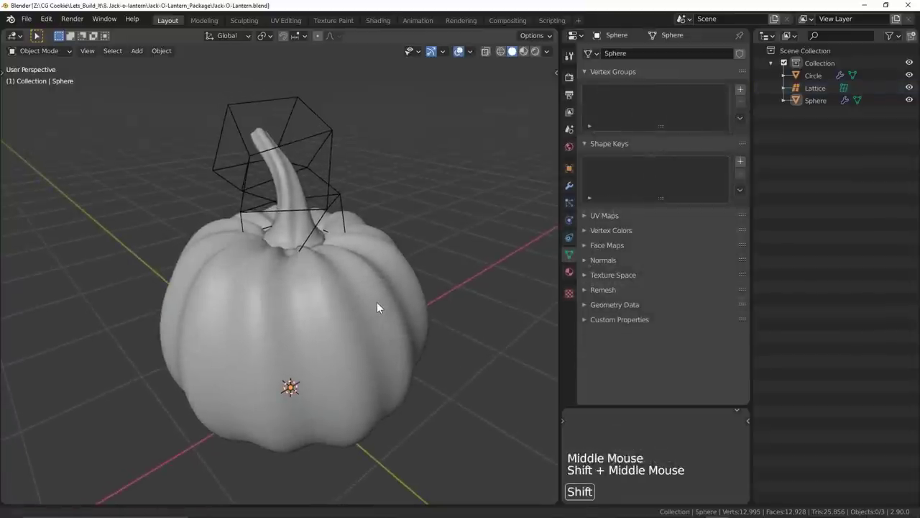
# Slide the first vertices at the stem base along their edges to make the collar wavy
pyautogui.rightClick(340, 205)
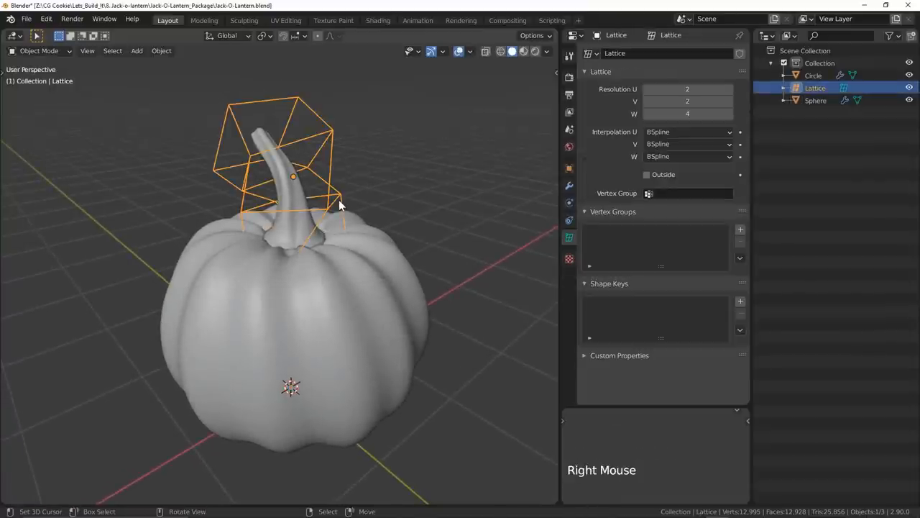
pyautogui.rightClick(335, 205)
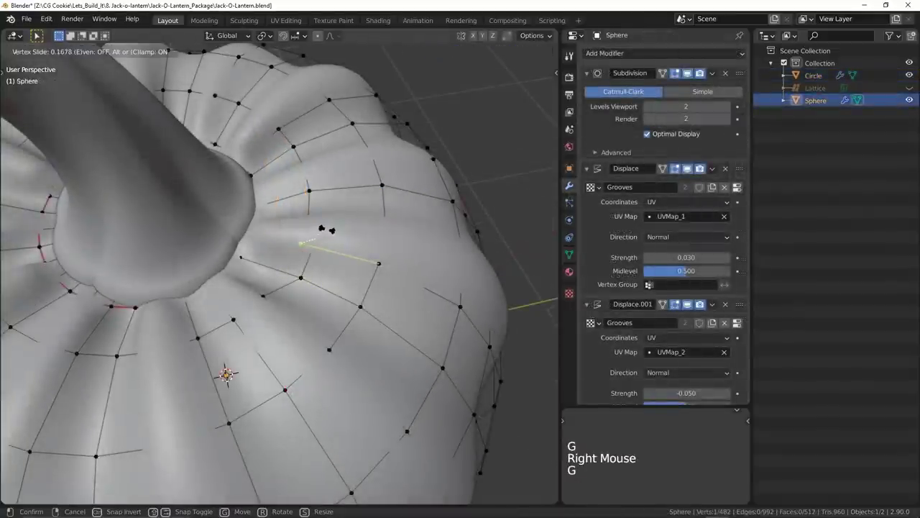
pyautogui.click(327, 231)
pyautogui.moveTo(327, 230)
pyautogui.keyDown('shift'); pyautogui.mouseDown(button='middle')
pyautogui.moveTo(237, 316)
pyautogui.moveTo(238, 338)
pyautogui.mouseUp(button='middle'); pyautogui.keyUp('shift')
pyautogui.rightClick(237, 330)
pyautogui.press('g')
pyautogui.press('g')
pyautogui.click(320, 240)
pyautogui.click(317, 229)
pyautogui.moveTo(317, 229)
pyautogui.keyDown('shift'); pyautogui.mouseDown(button='middle')
pyautogui.moveTo(324, 288)
pyautogui.moveTo(327, 230)
pyautogui.mouseUp(button='middle'); pyautogui.keyUp('shift')
pyautogui.click(325, 215)
# Slide the remaining stem-base vertices along their edges to finish the wavy collar
pyautogui.rightClick(248, 317)
pyautogui.moveTo(248, 316)
pyautogui.keyDown('shift'); pyautogui.mouseDown(button='middle')
pyautogui.moveTo(280, 309)
pyautogui.moveTo(290, 339)
pyautogui.mouseUp(button='middle'); pyautogui.keyUp('shift')
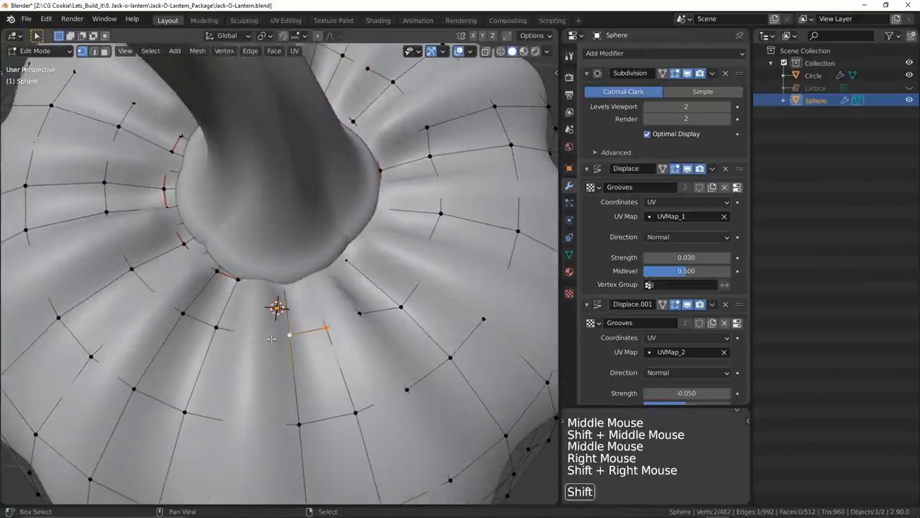
pyautogui.keyDown('shift'); pyautogui.rightClick(269, 337); pyautogui.keyUp('shift')
pyautogui.press('g')
pyautogui.press('g')
pyautogui.click(271, 349)
pyautogui.rightClick(276, 308)
pyautogui.press('g')
pyautogui.press('g')
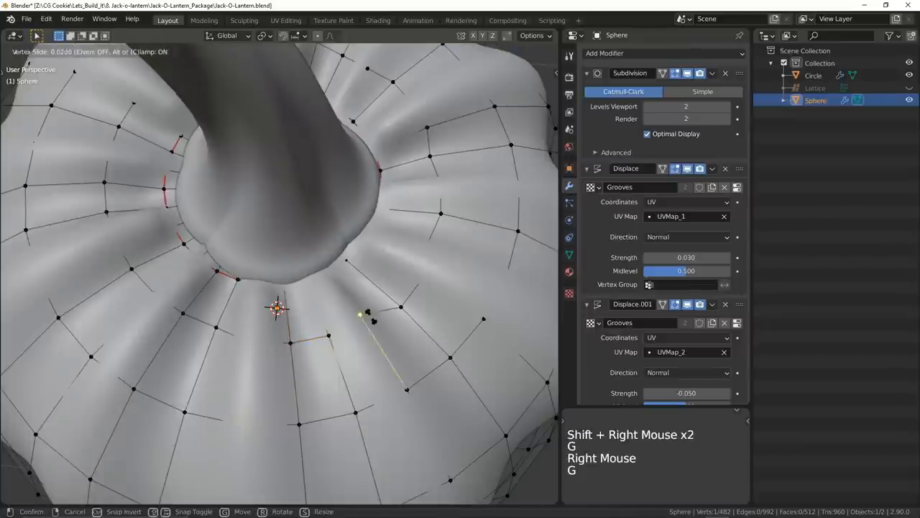
pyautogui.click(277, 307)
pyautogui.moveTo(277, 307)
pyautogui.mouseDown(button='middle')
pyautogui.moveTo(302, 298)
pyautogui.moveTo(287, 324)
pyautogui.moveTo(406, 305)
pyautogui.moveTo(280, 326)
pyautogui.moveTo(321, 334)
pyautogui.mouseUp(button='middle')
# Separate the face loop around the stem into its own object with P > Selection
pyautogui.keyDown('alt'); pyautogui.keyDown('shift'); pyautogui.rightClick(302, 288); pyautogui.keyUp('shift'); pyautogui.keyUp('alt')
pyautogui.scroll(-2, 288, 323)
pyautogui.press('p')
pyautogui.click(407, 306)
pyautogui.press('Tab')
pyautogui.hotkey('alt', 'a')
# Move the separated ring and stem together, then select the pumpkin body
pyautogui.rightClick(310, 295)
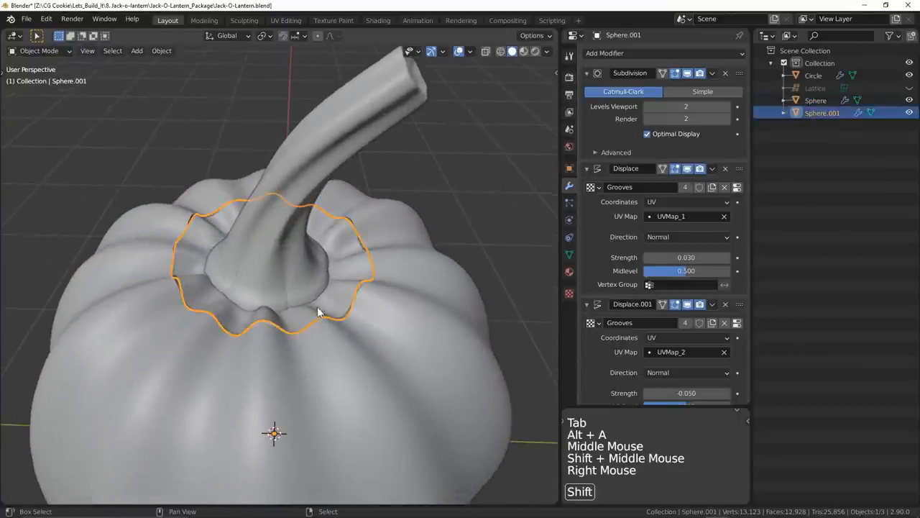
pyautogui.keyDown('shift'); pyautogui.rightClick(331, 394); pyautogui.keyUp('shift')
pyautogui.keyDown('ctrl'); pyautogui.moveTo(331, 394); pyautogui.dragTo(331, 360, button='middle'); pyautogui.keyUp('ctrl')
pyautogui.press('g')
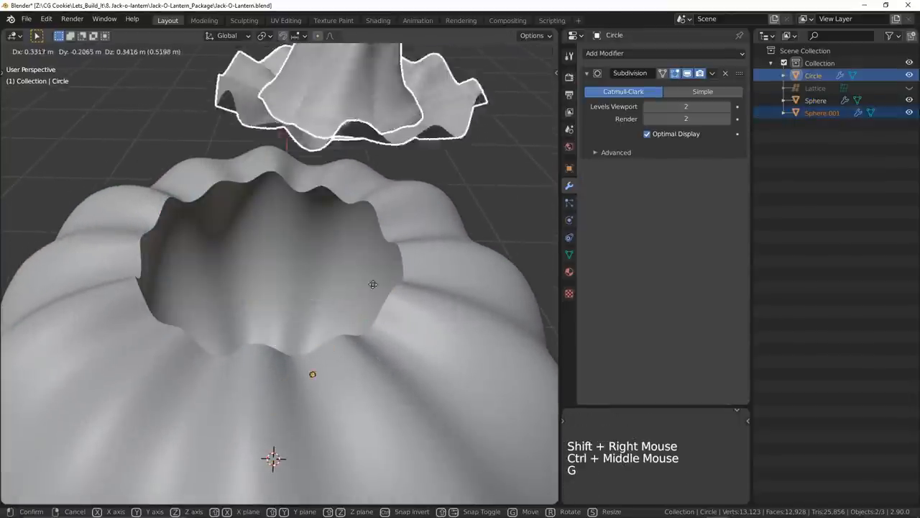
pyautogui.click(348, 329)
pyautogui.keyDown('ctrl'); pyautogui.moveTo(348, 330); pyautogui.dragTo(364, 293, button='middle'); pyautogui.keyUp('ctrl')
pyautogui.hotkey('alt', 'a')
pyautogui.moveTo(345, 352)
pyautogui.mouseDown(button='middle')
pyautogui.moveTo(388, 339)
pyautogui.moveTo(381, 308)
pyautogui.mouseUp(button='middle')
pyautogui.rightClick(378, 306)
pyautogui.click(662, 53)
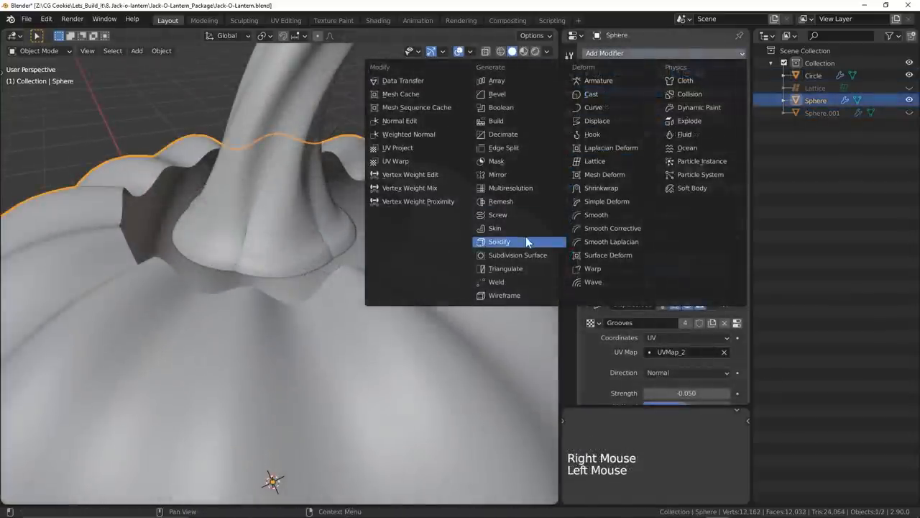
# Apply the pumpkin's scale and add a Solidify modifier with 0.03 thickness
pyautogui.click(504, 237)
pyautogui.keyDown('shift'); pyautogui.moveTo(496, 248); pyautogui.dragTo(486, 258, button='middle'); pyautogui.keyUp('shift')
pyautogui.hotkey('ctrl', 'a')
pyautogui.click(468, 291)
pyautogui.keyDown('ctrl'); pyautogui.moveTo(464, 291); pyautogui.dragTo(467, 274, button='middle'); pyautogui.keyUp('ctrl')
pyautogui.click(632, 350)
pyautogui.scroll(-5, 661, 252)
pyautogui.scroll(-2, 647, 215)
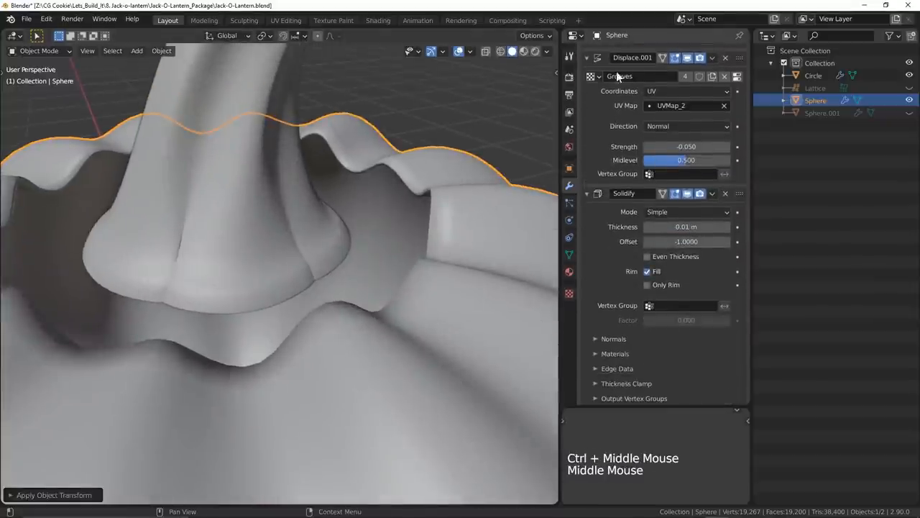
pyautogui.hotkey('alt', 'a')
pyautogui.scroll(-3, 288, 251)
# Parent the wavy collar to the stem and lift them off the pumpkin
pyautogui.keyDown('shift'); pyautogui.moveTo(287, 251); pyautogui.dragTo(274, 302, button='middle'); pyautogui.keyUp('shift')
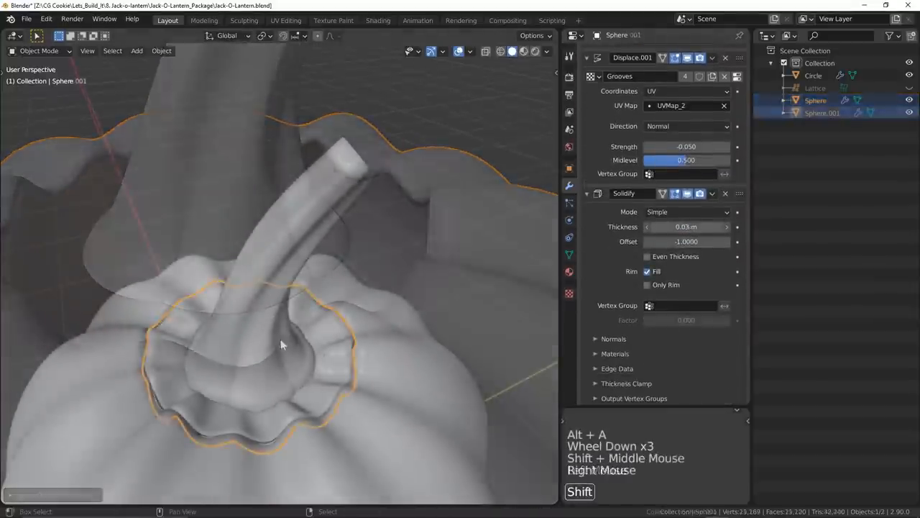
pyautogui.click(237, 402)
pyautogui.keyDown('shift'); pyautogui.click(263, 337); pyautogui.keyUp('shift')
pyautogui.hotkey('ctrl', 'p')
pyautogui.click(263, 331)
pyautogui.hotkey('alt', 'a')
pyautogui.keyDown('shift'); pyautogui.moveTo(251, 363); pyautogui.dragTo(279, 301, button='middle'); pyautogui.keyUp('shift')
pyautogui.press('g')
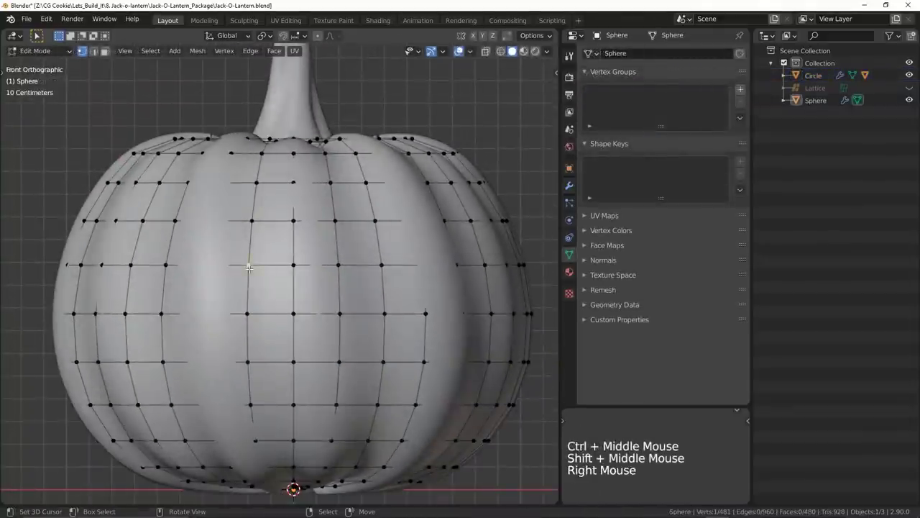
# Select the eye faces on the pumpkin front, checking the selection in X-ray and wireframe
pyautogui.click(248, 268)
pyautogui.hotkey('alt', 'z')
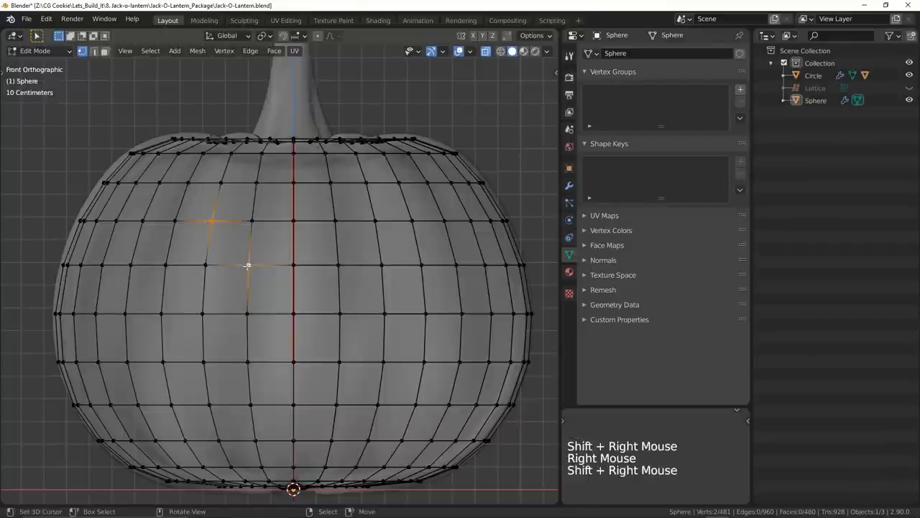
pyautogui.hotkey('alt', 'z')
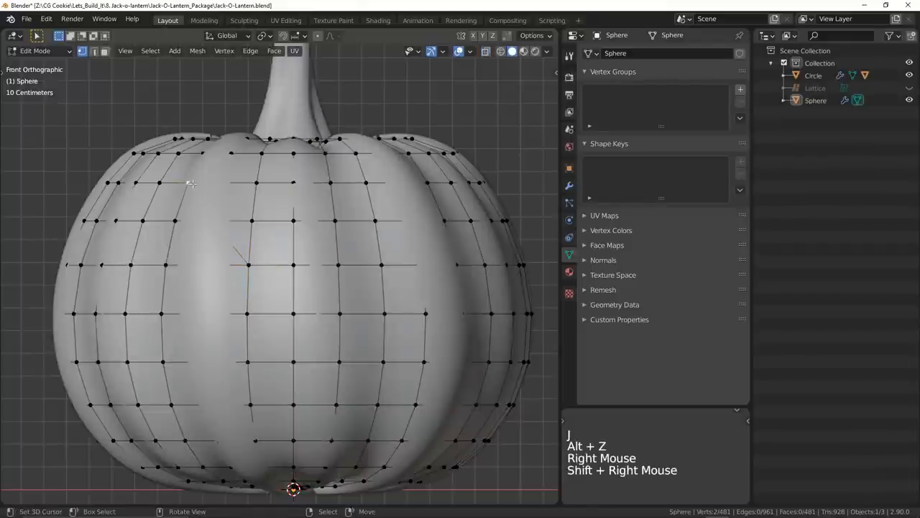
pyautogui.click(192, 183)
pyautogui.hotkey('alt', 'z')
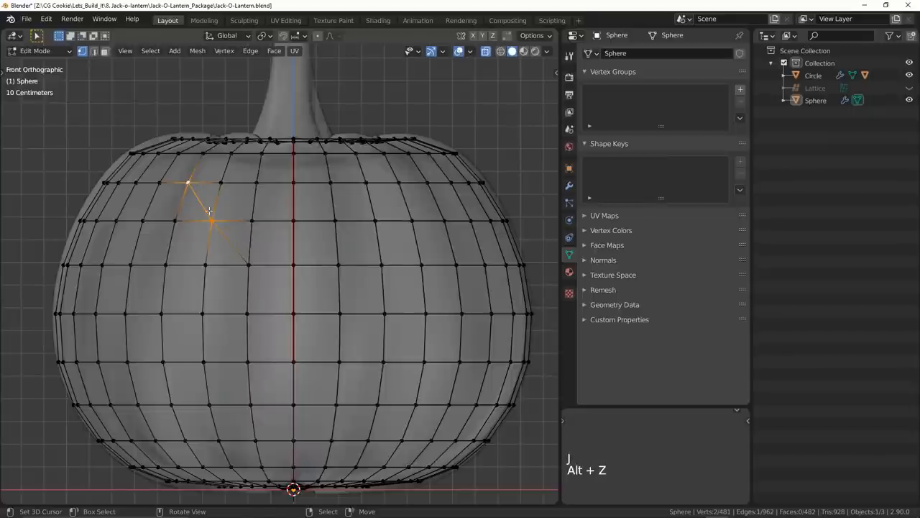
pyautogui.moveTo(354, 255); pyautogui.dragTo(314, 354, button='middle')
pyautogui.keyDown('ctrl'); pyautogui.scroll(-3, 338, 302); pyautogui.keyUp('ctrl')
pyautogui.hotkey('shift', 'z')
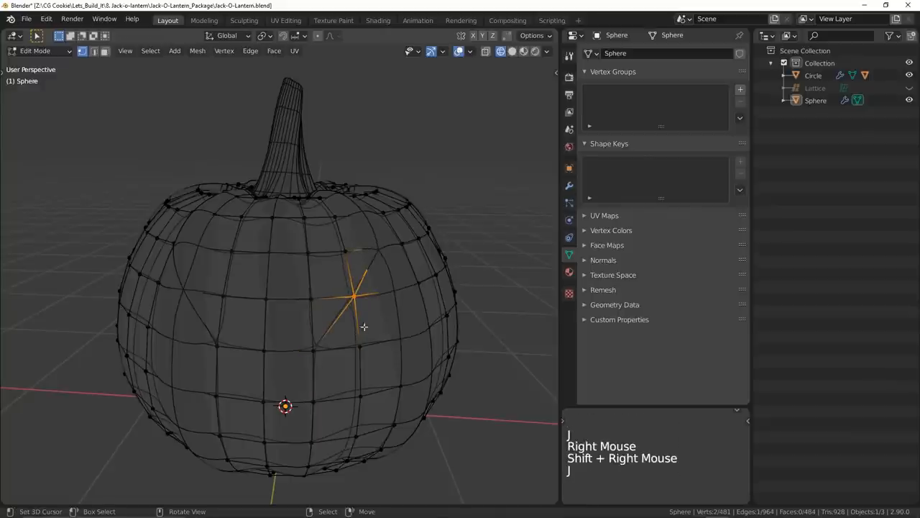
pyautogui.hotkey('alt', 'z')
pyautogui.hotkey('alt', 'z')
pyautogui.hotkey('shift', 'z')
pyautogui.hotkey('alt', 'z')
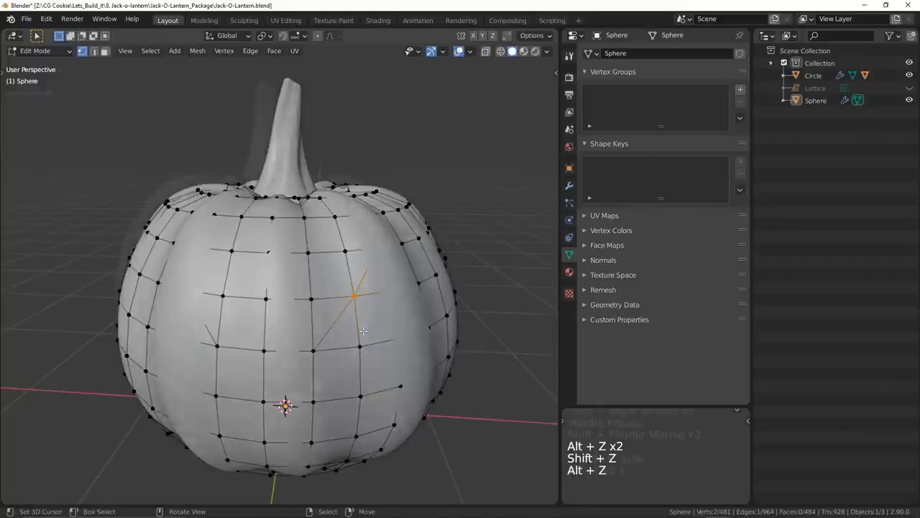
# Delete the selected faces to open the two triangular eye holes
pyautogui.moveTo(365, 331)
pyautogui.mouseDown(button='middle')
pyautogui.moveTo(302, 360)
pyautogui.moveTo(273, 388)
pyautogui.mouseUp(button='middle')
pyautogui.press('KP_1')
pyautogui.press('x')
pyautogui.moveTo(331, 291)
pyautogui.keyDown('shift'); pyautogui.mouseDown(button='middle')
pyautogui.moveTo(341, 305)
pyautogui.moveTo(302, 345)
pyautogui.moveTo(316, 360)
pyautogui.mouseUp(button='middle'); pyautogui.keyUp('shift')
pyautogui.click(342, 302)
pyautogui.press('Tab')
pyautogui.moveTo(396, 367)
pyautogui.mouseDown(button='middle')
pyautogui.moveTo(316, 368)
pyautogui.moveTo(360, 368)
pyautogui.mouseUp(button='middle')
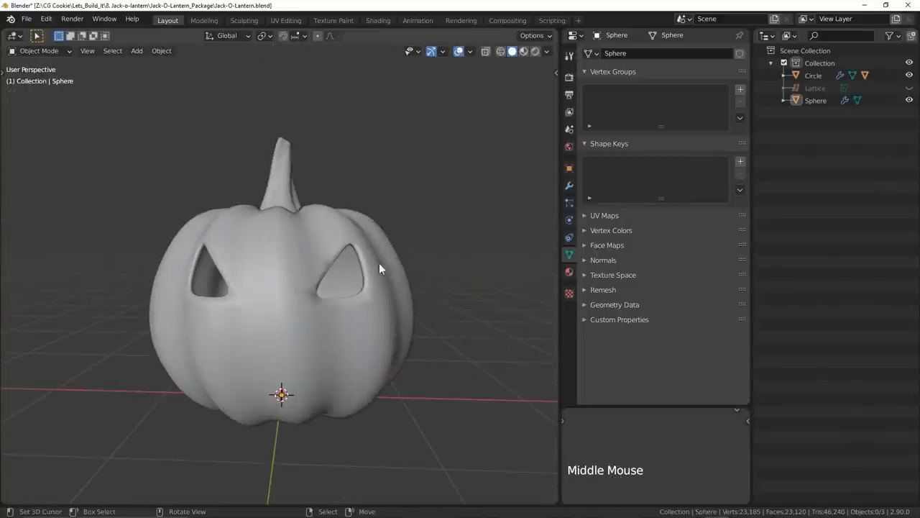
# Enable Auto Smooth under Normals with a 50° angle
pyautogui.click(603, 259)
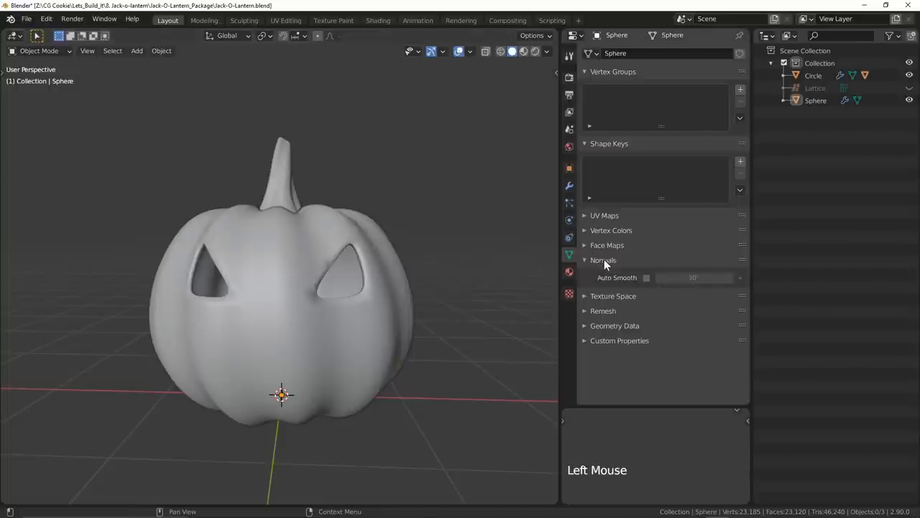
pyautogui.click(647, 278)
pyautogui.doubleClick(693, 278)
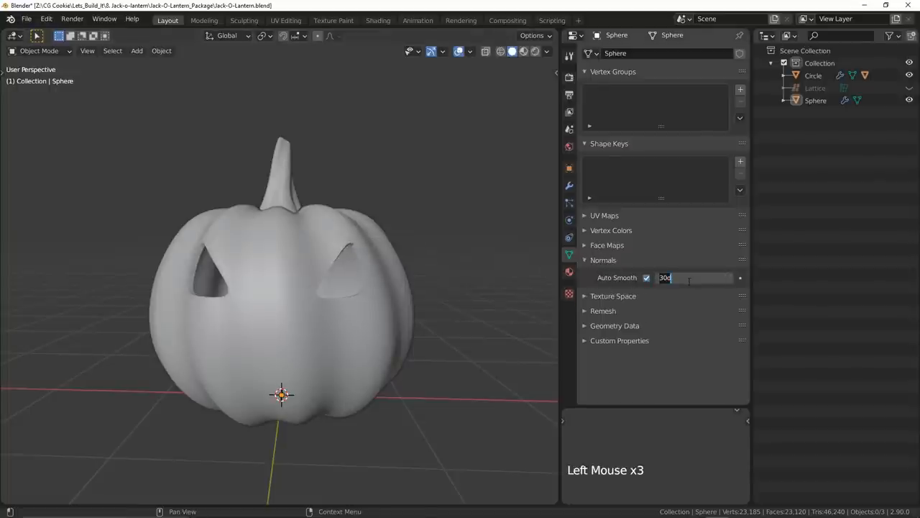
pyautogui.press('Return')
pyautogui.keyDown('ctrl'); pyautogui.moveTo(394, 302); pyautogui.dragTo(367, 345, button='middle'); pyautogui.keyUp('ctrl')
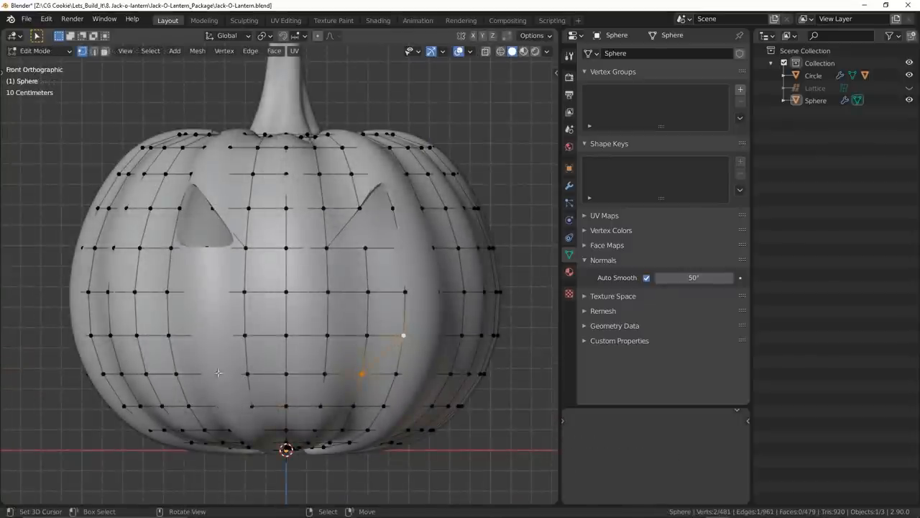
# Select the mouth faces and delete them to carve a wide mouth opening
pyautogui.rightClick(183, 327)
pyautogui.hotkey('alt', 'z')
pyautogui.keyDown('shift'); pyautogui.rightClick(196, 347); pyautogui.keyUp('shift')
pyautogui.moveTo(216, 345)
pyautogui.mouseDown(button='middle')
pyautogui.moveTo(245, 316)
pyautogui.moveTo(274, 347)
pyautogui.mouseUp(button='middle')
pyautogui.hotkey('alt', 'z')
pyautogui.keyDown('shift'); pyautogui.rightClick(223, 345); pyautogui.keyUp('shift')
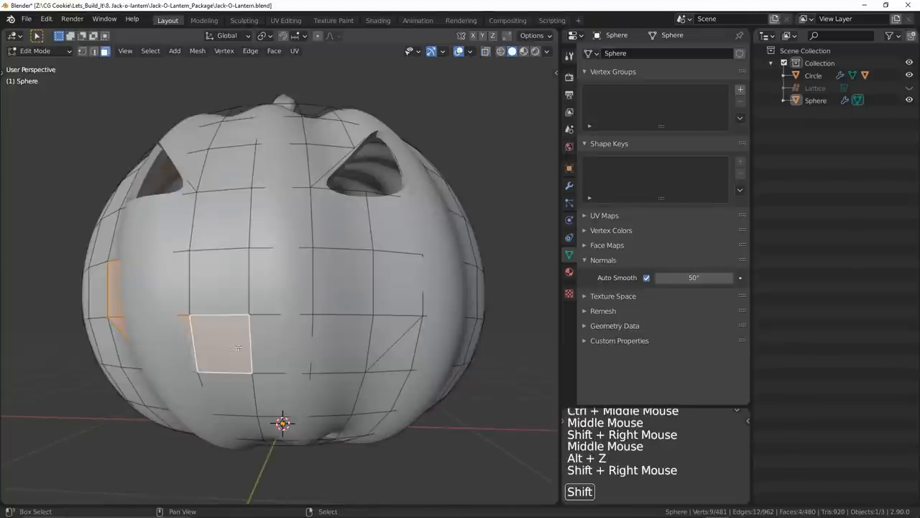
pyautogui.keyDown('shift'); pyautogui.rightClick(219, 282); pyautogui.keyUp('shift')
pyautogui.keyDown('shift'); pyautogui.rightClick(280, 282); pyautogui.keyUp('shift')
pyautogui.press('x')
pyautogui.click(490, 253)
pyautogui.moveTo(489, 274)
pyautogui.keyDown('ctrl'); pyautogui.mouseDown(button='middle')
pyautogui.moveTo(489, 302)
pyautogui.moveTo(431, 323)
pyautogui.moveTo(360, 317)
pyautogui.mouseUp(button='middle'); pyautogui.keyUp('ctrl')
# Bevel the vertex between the eyes into a small round nose patch
pyautogui.hotkey('alt', 'z')
pyautogui.scroll(2, 405, 338)
pyautogui.click(215, 264)
pyautogui.hotkey('ctrl', 'shift', 'b')
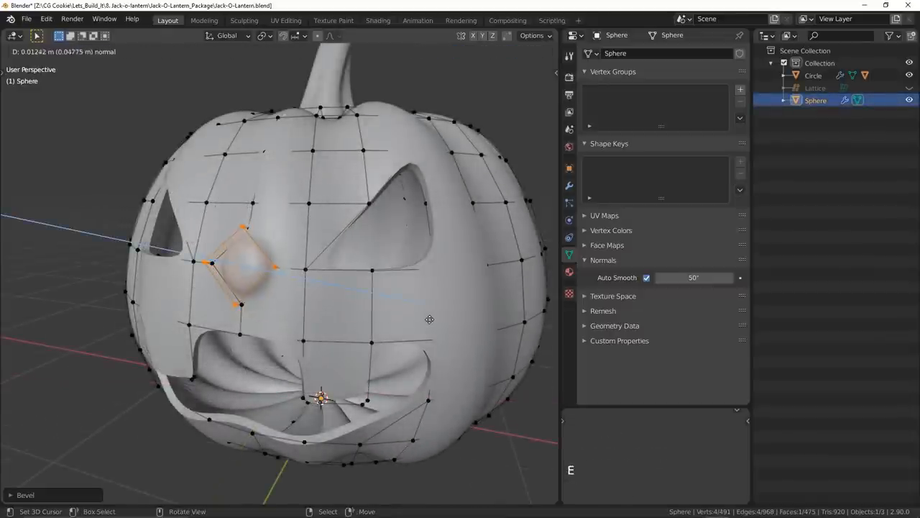
pyautogui.hotkey('shift', 'alt', 'z')
pyautogui.keyDown('ctrl'); pyautogui.moveTo(427, 319); pyautogui.dragTo(403, 359, button='middle'); pyautogui.keyUp('ctrl')
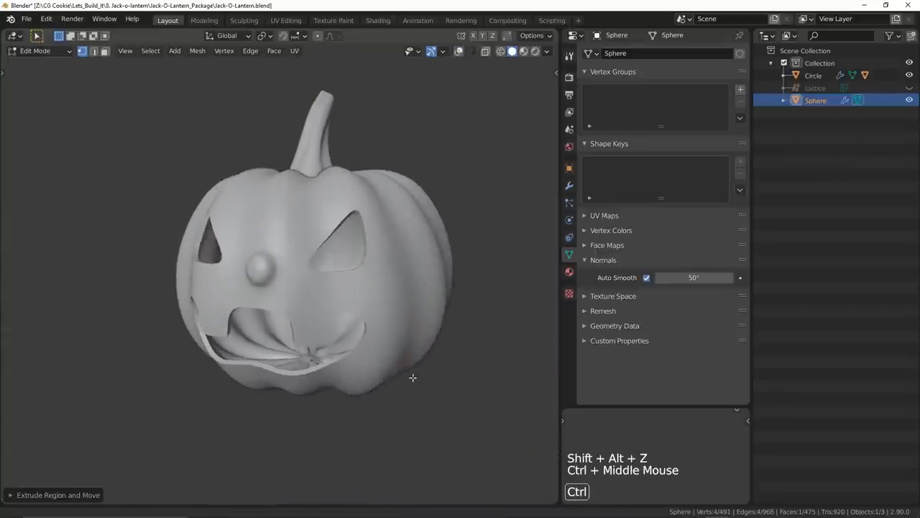
pyautogui.moveTo(323, 389)
pyautogui.mouseDown(button='middle')
pyautogui.moveTo(300, 389)
pyautogui.moveTo(374, 385)
pyautogui.mouseUp(button='middle')
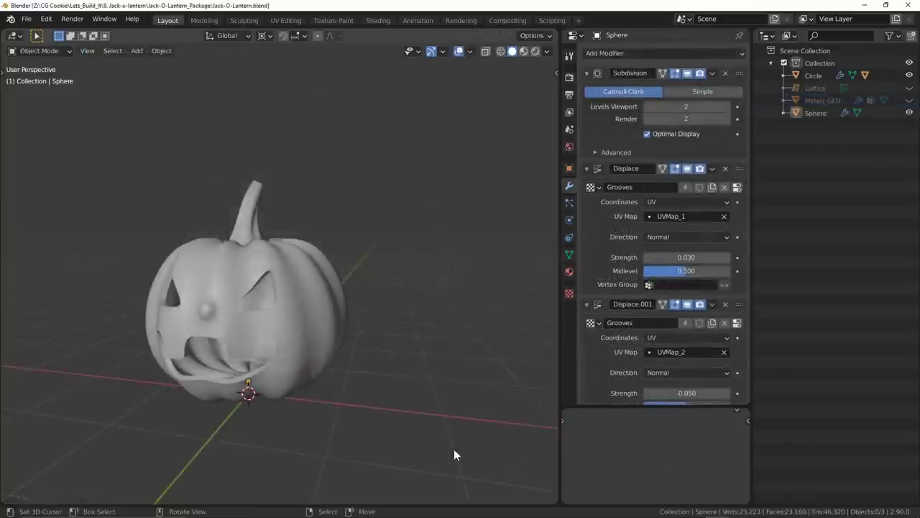
pyautogui.moveTo(454, 454)
pyautogui.mouseDown(button='middle')
pyautogui.moveTo(302, 419)
pyautogui.moveTo(372, 425)
pyautogui.moveTo(300, 430)
pyautogui.mouseUp(button='middle')
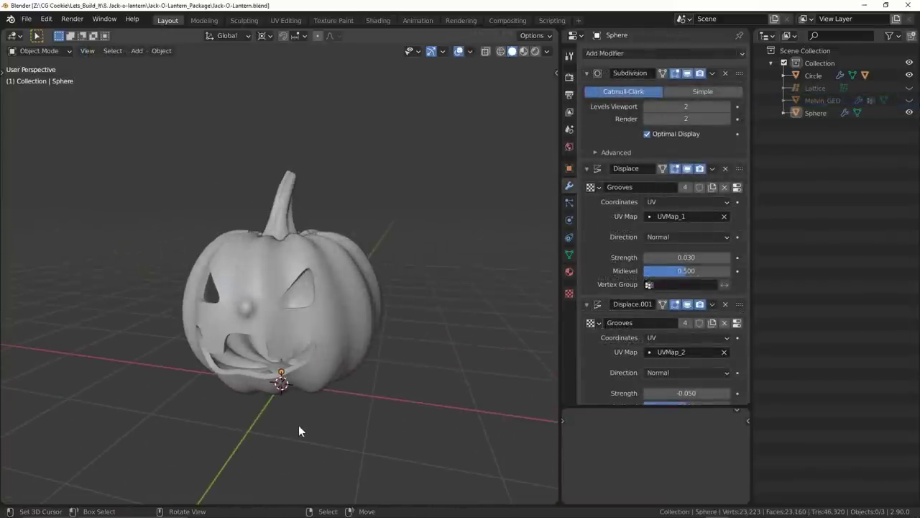
# Unhide Melvin_GEO in the Outliner and orbit to view him inside the pumpkin
pyautogui.click(909, 101)
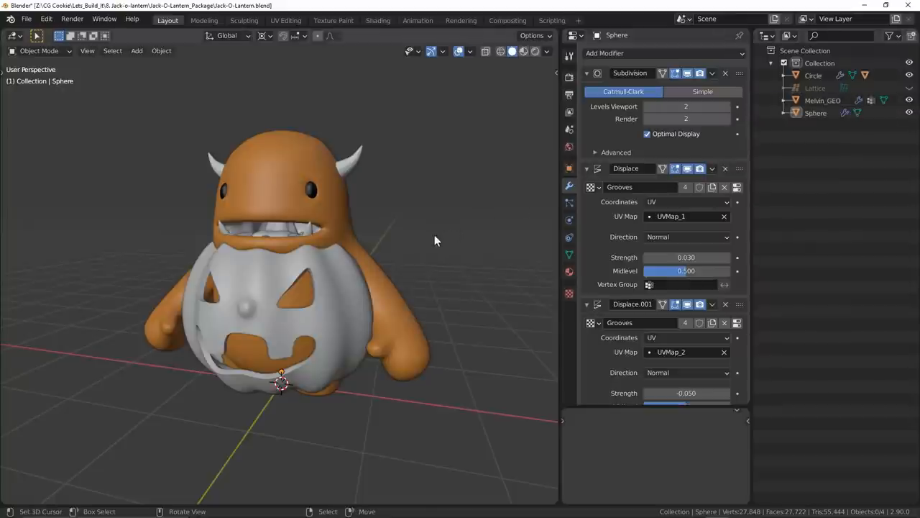
pyautogui.moveTo(433, 241)
pyautogui.mouseDown(button='middle')
pyautogui.moveTo(423, 288)
pyautogui.moveTo(493, 291)
pyautogui.mouseUp(button='middle')
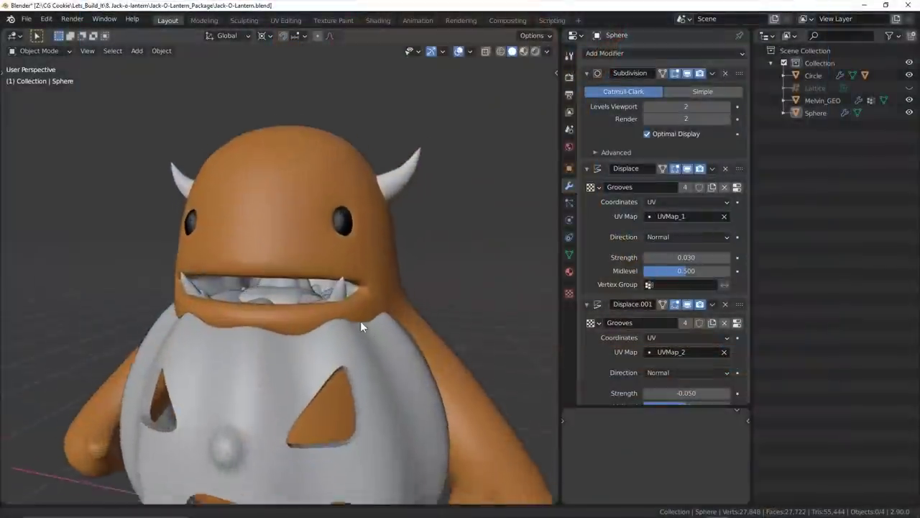
pyautogui.moveTo(360, 321)
pyautogui.mouseDown(button='middle')
pyautogui.moveTo(376, 271)
pyautogui.moveTo(362, 315)
pyautogui.mouseUp(button='middle')
pyautogui.scroll(-5, 363, 316)
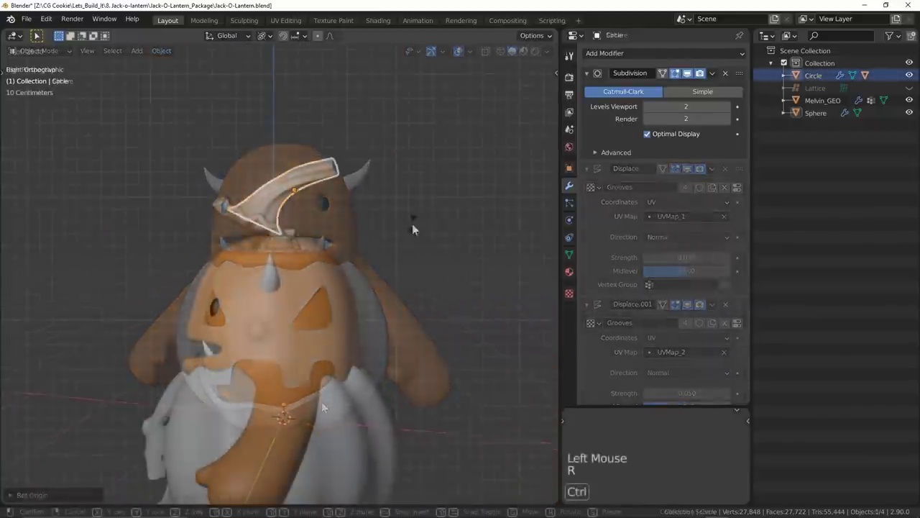
# Nudge the stem piece upward into position and confirm the pumpkin's resize
pyautogui.press('g')
pyautogui.click(461, 224)
pyautogui.press('g')
pyautogui.click(429, 222)
pyautogui.hotkey('alt', 'a')
pyautogui.moveTo(428, 222)
pyautogui.keyDown('ctrl'); pyautogui.mouseDown(button='middle')
pyautogui.moveTo(403, 245)
pyautogui.moveTo(480, 254)
pyautogui.moveTo(329, 210)
pyautogui.mouseUp(button='middle'); pyautogui.keyUp('ctrl')
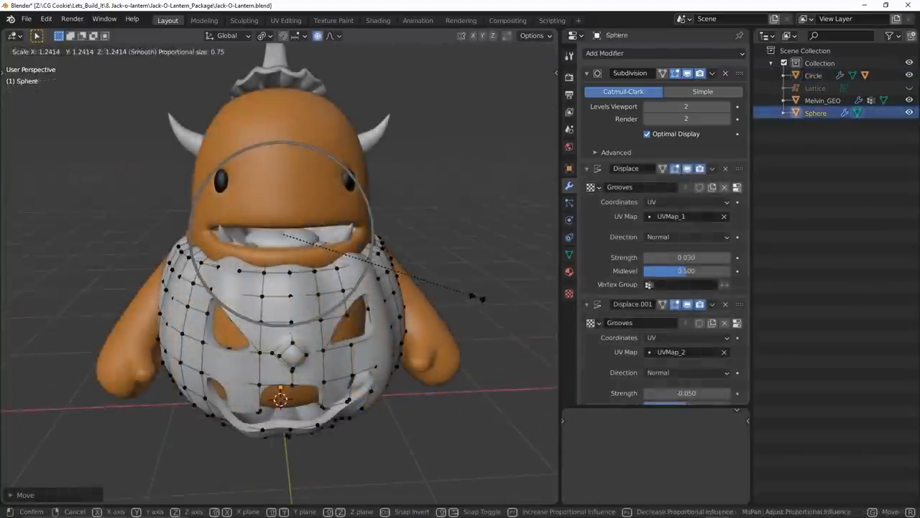
pyautogui.click(466, 294)
pyautogui.scroll(1, 323, 273)
pyautogui.moveTo(324, 273)
pyautogui.mouseDown(button='middle')
pyautogui.moveTo(403, 288)
pyautogui.moveTo(417, 273)
pyautogui.mouseUp(button='middle')
pyautogui.scroll(2, 409, 277)
pyautogui.scroll(-1, 403, 276)
# Raise selected pumpkin vertices vertically with see-through display, then leave Edit Mode
pyautogui.rightClick(369, 243)
pyautogui.hotkey('alt', 'z')
pyautogui.press('Escape')
pyautogui.scroll(-1, 324, 273)
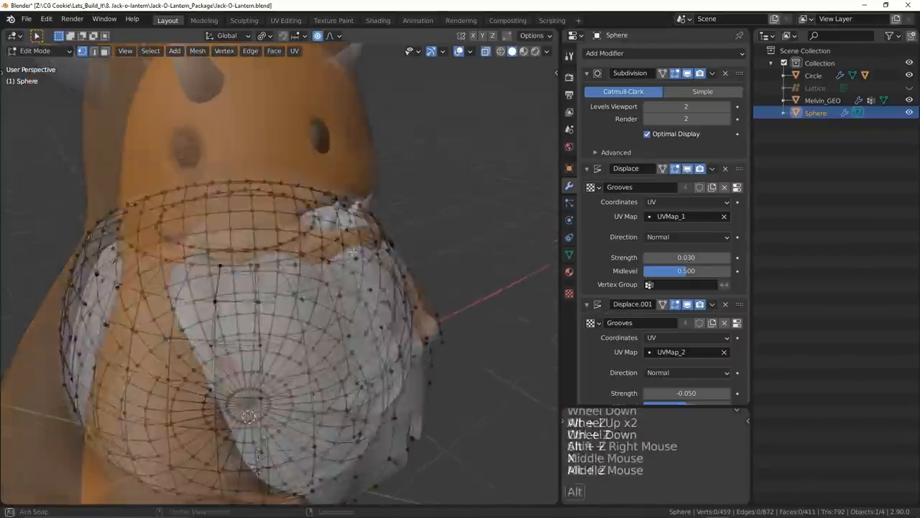
pyautogui.press('g')
pyautogui.moveTo(324, 273)
pyautogui.mouseDown(button='middle')
pyautogui.moveTo(305, 282)
pyautogui.moveTo(328, 305)
pyautogui.moveTo(185, 291)
pyautogui.mouseUp(button='middle')
pyautogui.press('z')
pyautogui.click(311, 297)
pyautogui.hotkey('alt', 'a')
pyautogui.press('Tab')
pyautogui.scroll(-3, 327, 306)
pyautogui.hotkey('alt', 'a')
# Resize the stem and, from Right Orthographic view, start moving it onto the head
pyautogui.rightClick(215, 144)
pyautogui.keyDown('shift'); pyautogui.moveTo(216, 180); pyautogui.dragTo(310, 292, button='middle'); pyautogui.keyUp('shift')
pyautogui.press('s')
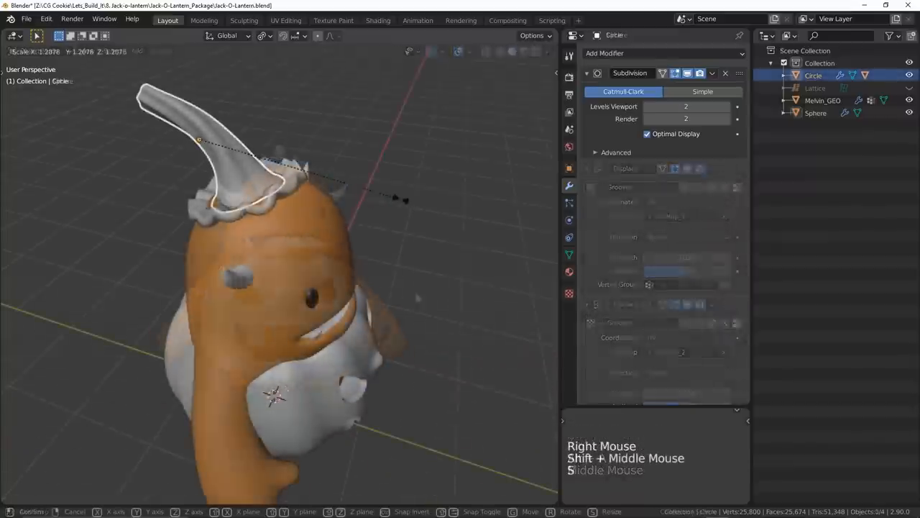
pyautogui.click(409, 194)
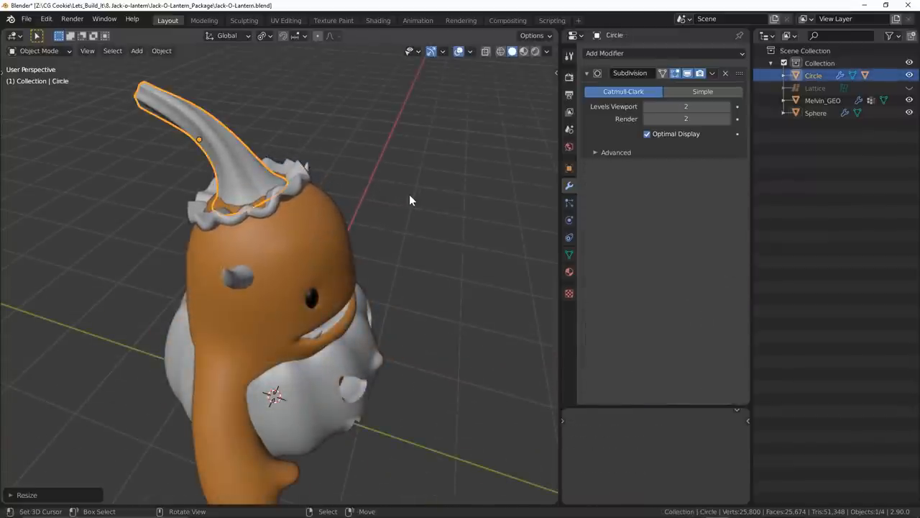
pyautogui.press('KP_3')
pyautogui.press('g')
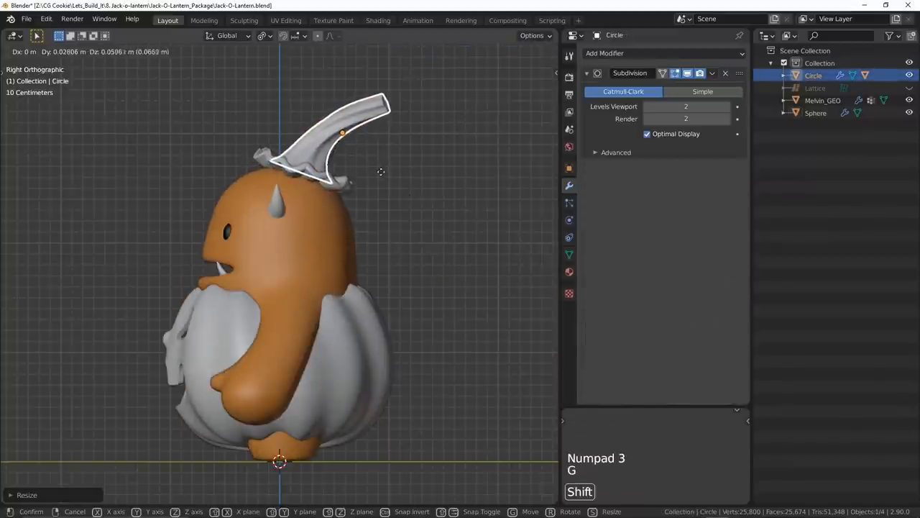
# Settle the stem, then make the Pumpkin material's base colour orange
pyautogui.click(381, 171)
pyautogui.moveTo(344, 214); pyautogui.dragTo(273, 302, button='middle')
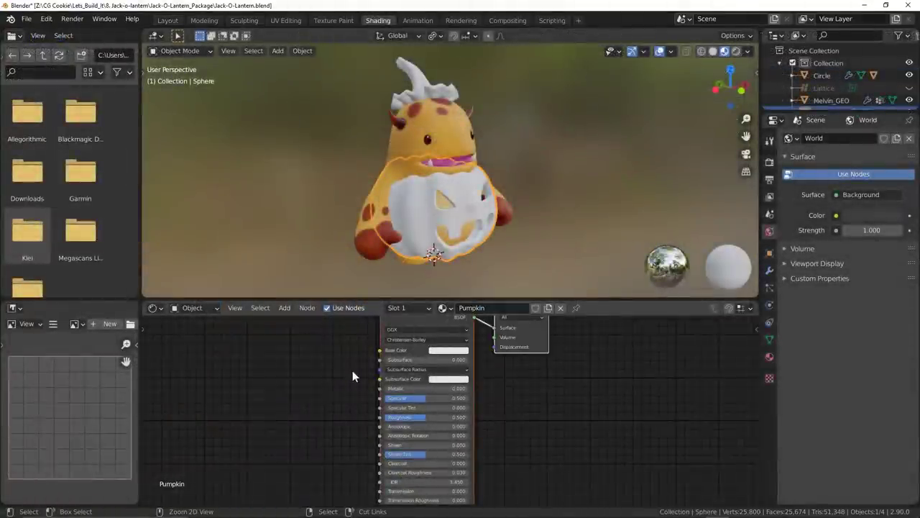
pyautogui.scroll(2, 337, 338)
pyautogui.moveTo(338, 338); pyautogui.dragTo(348, 429, button='middle')
pyautogui.click(453, 409)
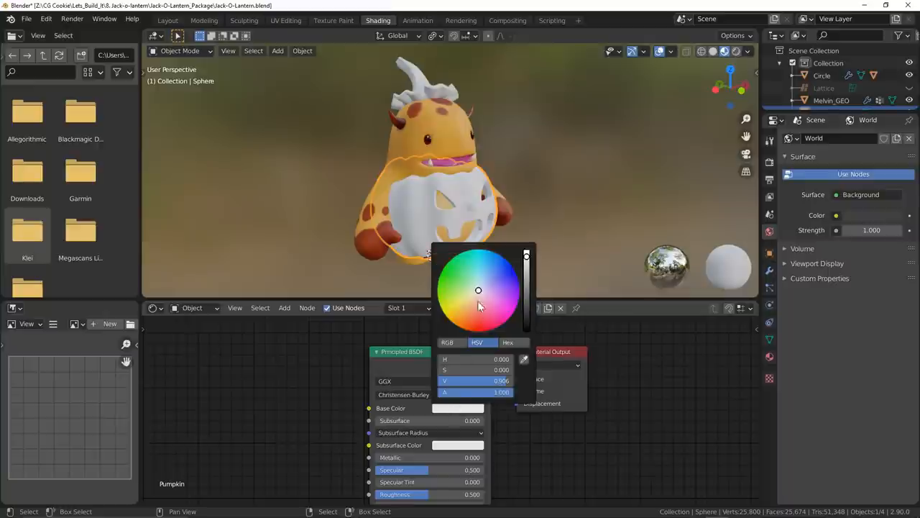
pyautogui.moveTo(480, 304); pyautogui.dragTo(469, 310)
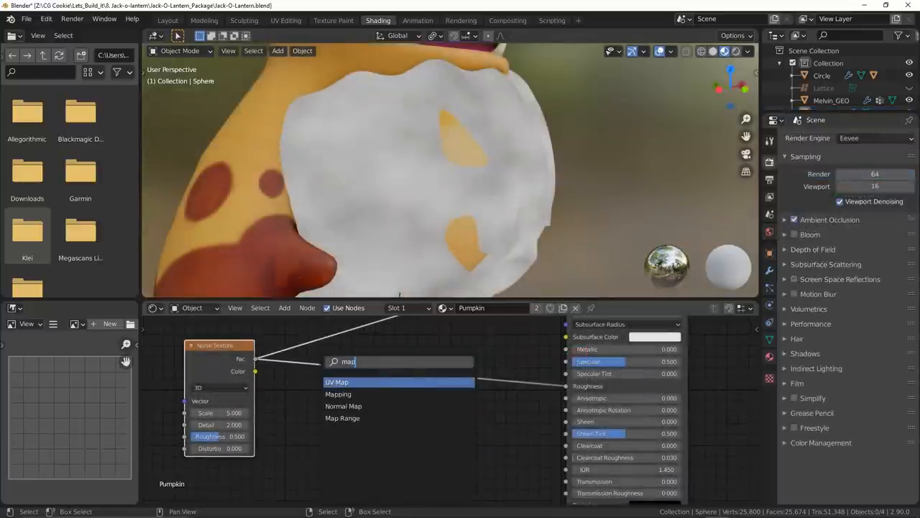
# Insert a Map Range node between the Noise Texture and roughness and lower its To Max
pyautogui.press('Down')
pyautogui.press('Down')
pyautogui.press('Down')
pyautogui.press('Return')
pyautogui.click(420, 366)
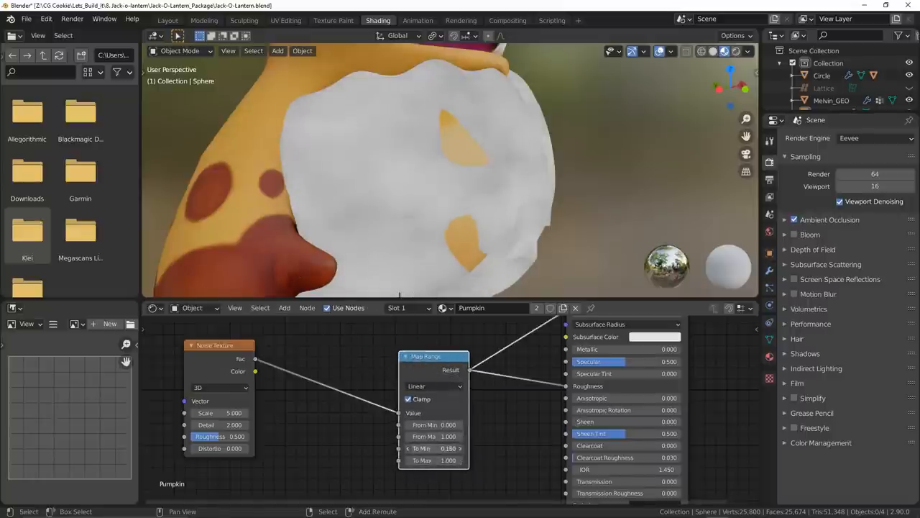
pyautogui.moveTo(460, 460); pyautogui.dragTo(457, 461)
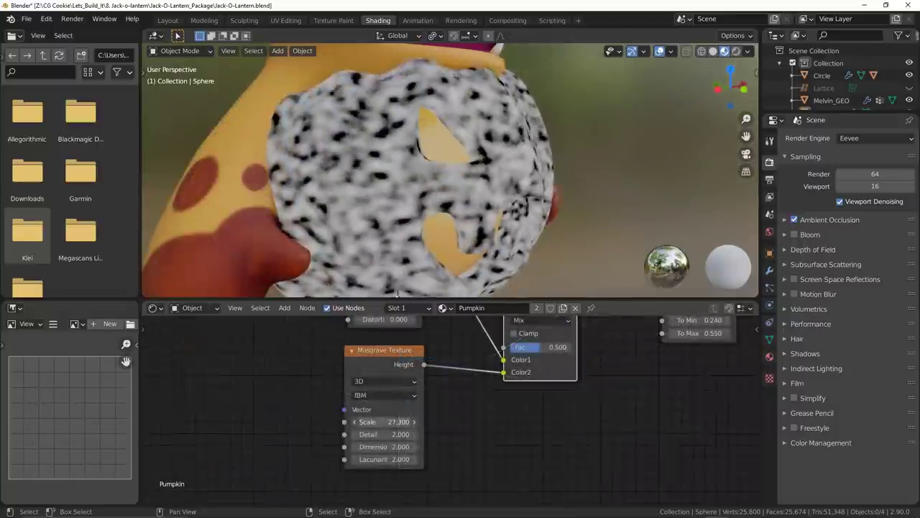
# Set the Musgrave texture to scale about 30, 2D dimensions and Multifractal type
pyautogui.moveTo(398, 421); pyautogui.dragTo(377, 421)
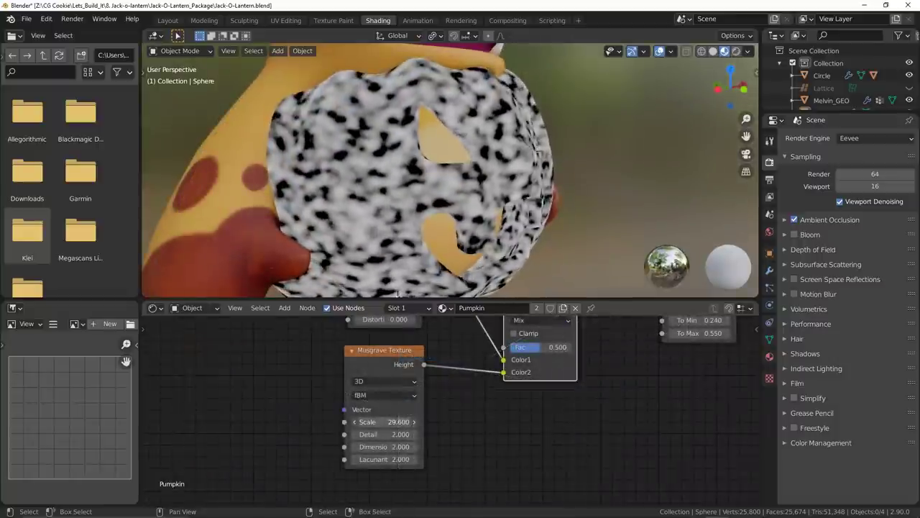
pyautogui.click(378, 382)
pyautogui.click(377, 404)
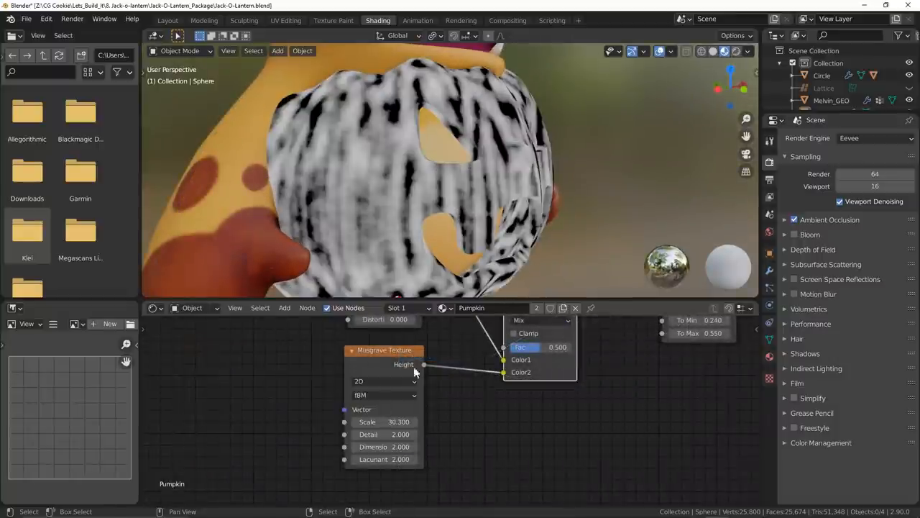
pyautogui.moveTo(444, 273)
pyautogui.mouseDown(button='middle')
pyautogui.moveTo(451, 281)
pyautogui.moveTo(482, 274)
pyautogui.mouseUp(button='middle')
pyautogui.click(383, 394)
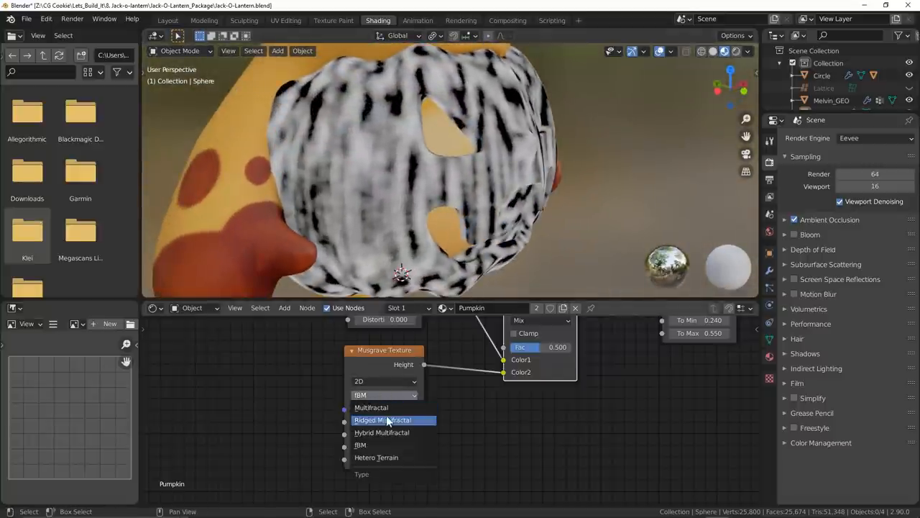
pyautogui.click(385, 408)
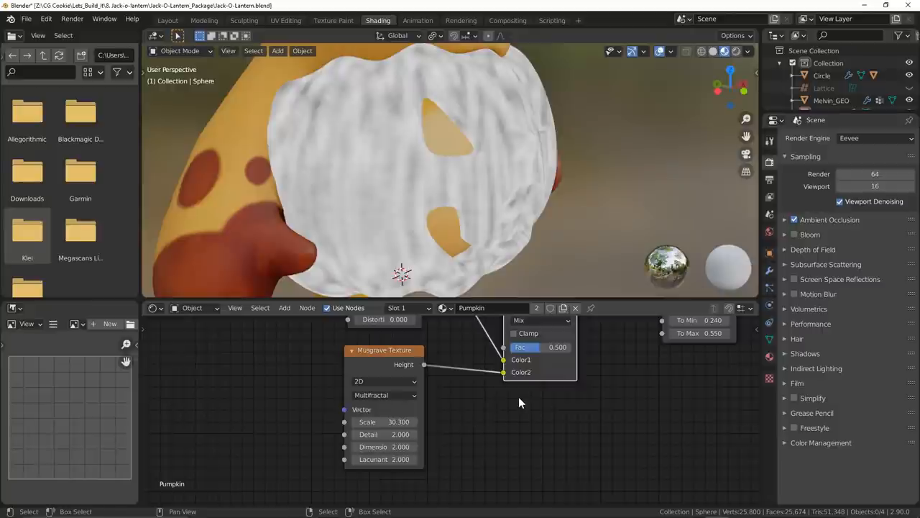
pyautogui.moveTo(384, 434)
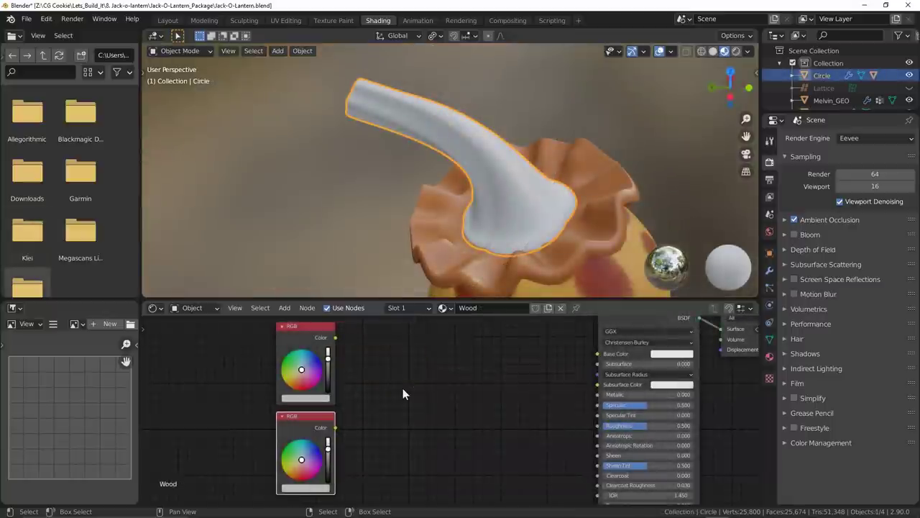
# Add a Mix RGB and a Wave Texture node, feeding the wave pattern into the mix factor
pyautogui.hotkey('shift', 'a')
pyautogui.click(403, 392)
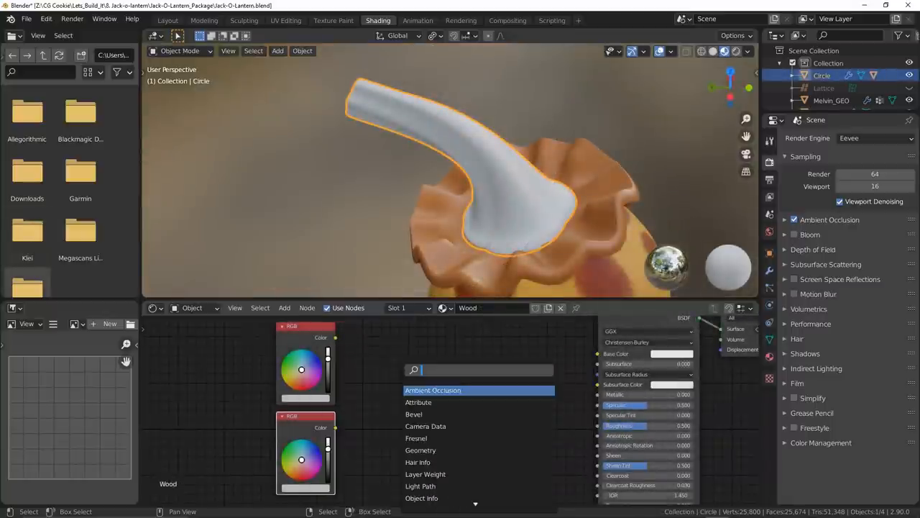
pyautogui.click(432, 402)
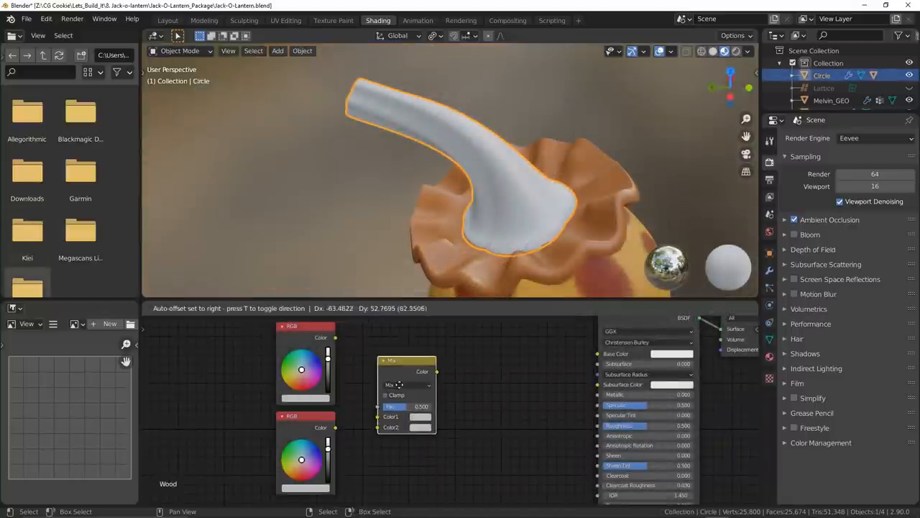
pyautogui.moveTo(366, 415); pyautogui.dragTo(377, 417)
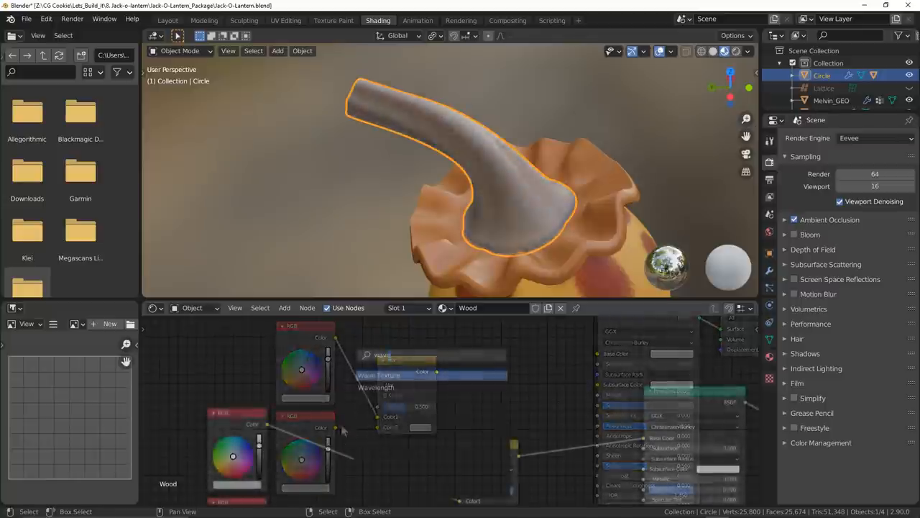
pyautogui.hotkey('shift', 'a')
pyautogui.click(272, 497)
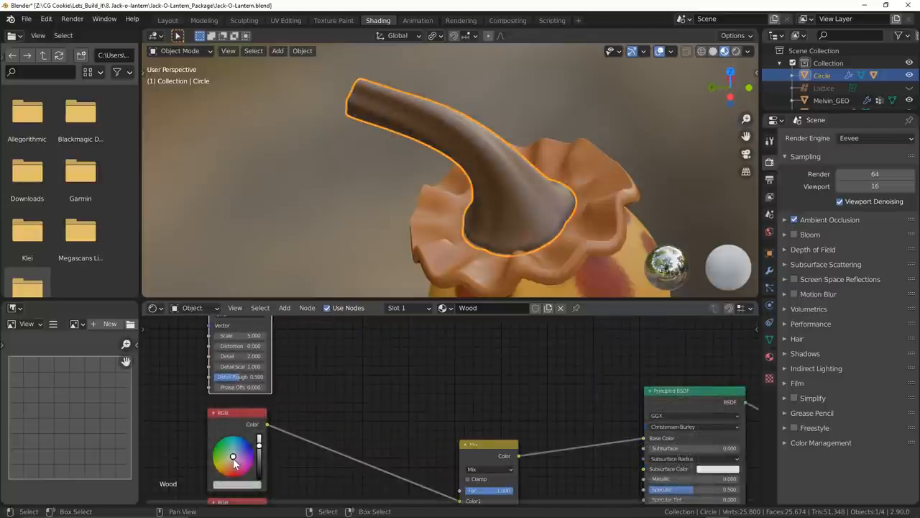
pyautogui.moveTo(302, 381); pyautogui.dragTo(328, 414, button='middle')
pyautogui.moveTo(318, 328); pyautogui.dragTo(489, 474)
# Make the wave bands Saw-profile and distorted, checking the grain on the stem
pyautogui.moveTo(402, 403); pyautogui.dragTo(394, 394, button='middle')
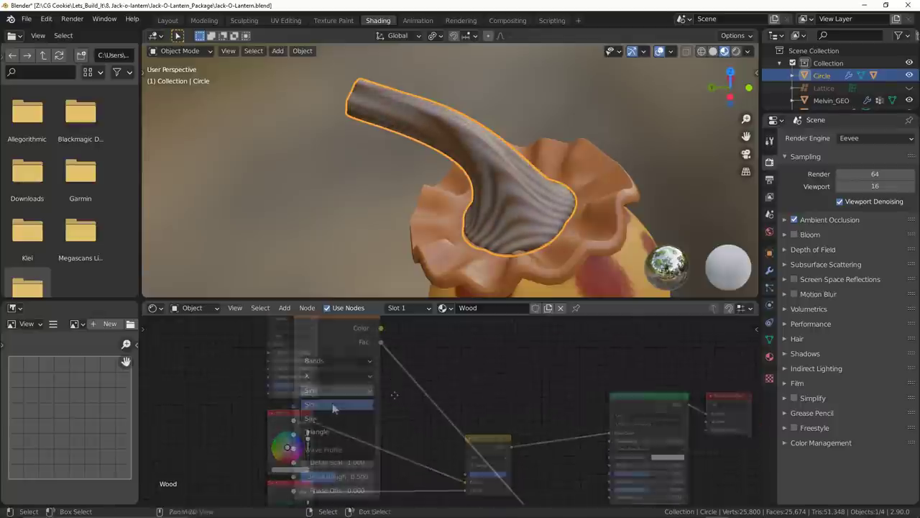
pyautogui.click(333, 408)
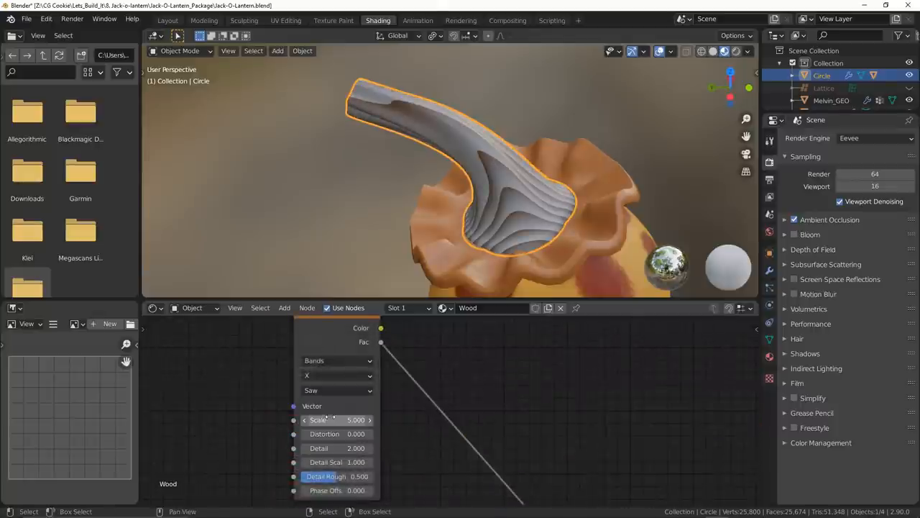
pyautogui.moveTo(463, 261)
pyautogui.mouseDown(button='middle')
pyautogui.moveTo(431, 261)
pyautogui.moveTo(409, 235)
pyautogui.moveTo(476, 235)
pyautogui.mouseUp(button='middle')
pyautogui.moveTo(338, 433)
pyautogui.mouseDown()
pyautogui.moveTo(324, 434)
pyautogui.moveTo(337, 420)
pyautogui.mouseUp()
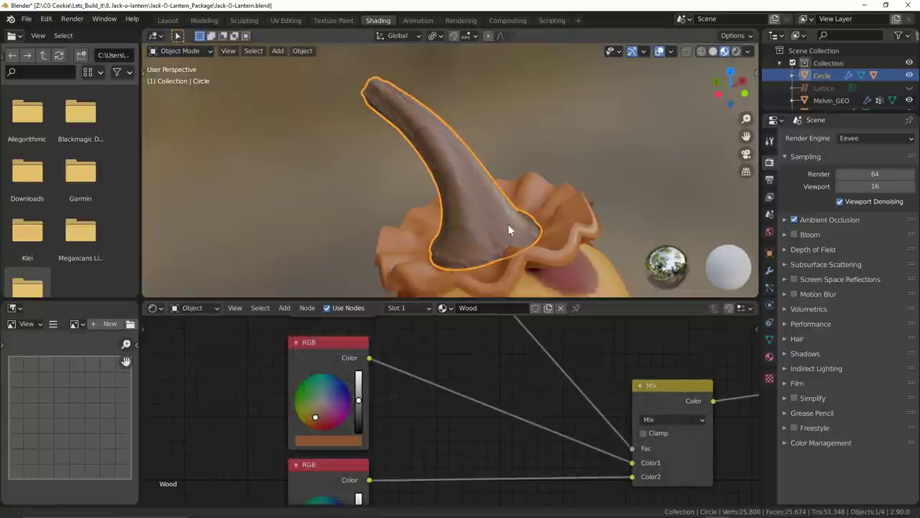
pyautogui.moveTo(508, 229); pyautogui.dragTo(481, 225, button='middle')
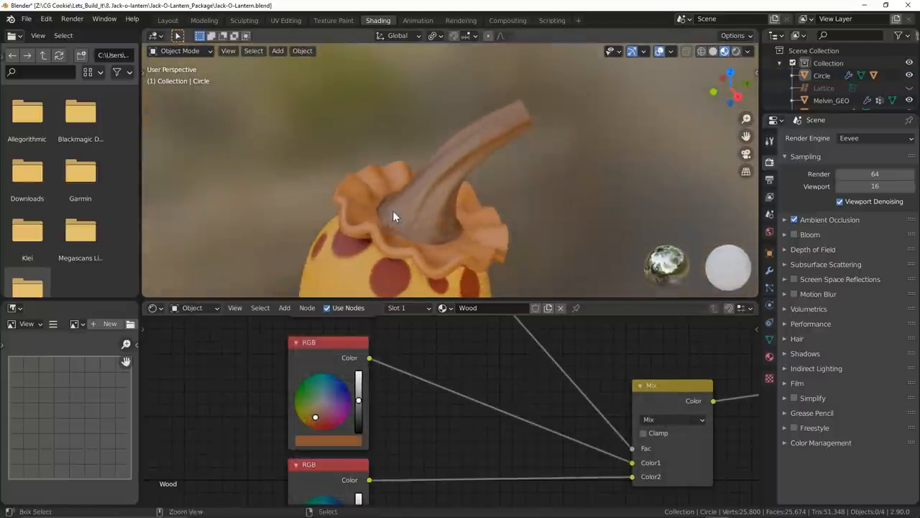
pyautogui.moveTo(377, 242); pyautogui.dragTo(555, 217, button='middle')
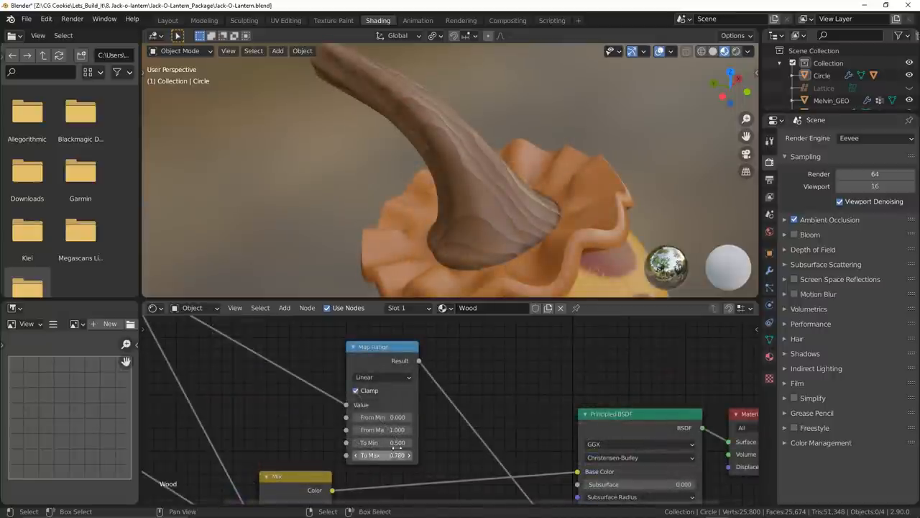
pyautogui.moveTo(486, 236)
pyautogui.mouseDown(button='middle')
pyautogui.moveTo(480, 245)
pyautogui.moveTo(522, 212)
pyautogui.mouseUp(button='middle')
pyautogui.scroll(-5, 511, 108)
# Make Pumpkin_Interior's base colour yellow and assign Pumpkin to the shell's first slot
pyautogui.moveTo(510, 119); pyautogui.dragTo(507, 173, button='middle')
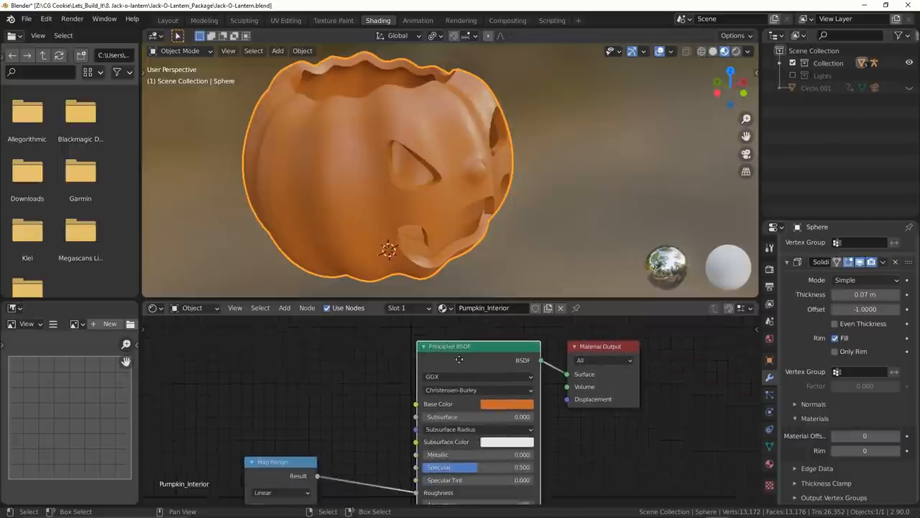
pyautogui.click(483, 403)
pyautogui.moveTo(503, 302); pyautogui.dragTo(493, 305)
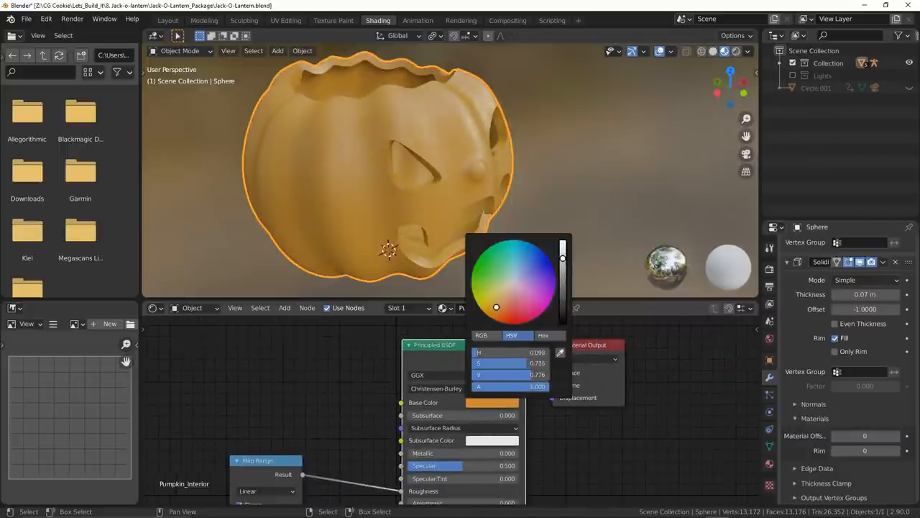
pyautogui.moveTo(435, 215); pyautogui.dragTo(403, 215, button='middle')
pyautogui.click(446, 308)
pyautogui.click(467, 371)
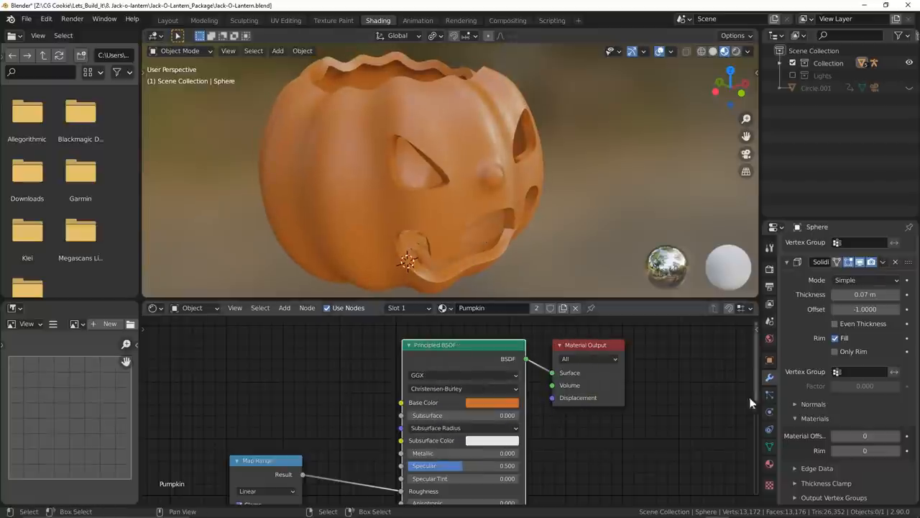
# Set Solidify Material Offset to 1 on the shell and collar so inner faces use Pumpkin_Interior
pyautogui.click(895, 435)
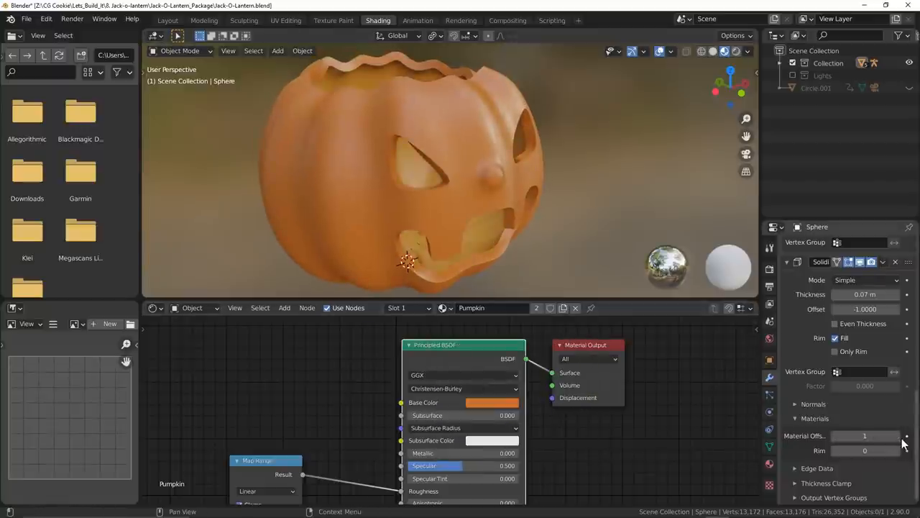
pyautogui.click(770, 467)
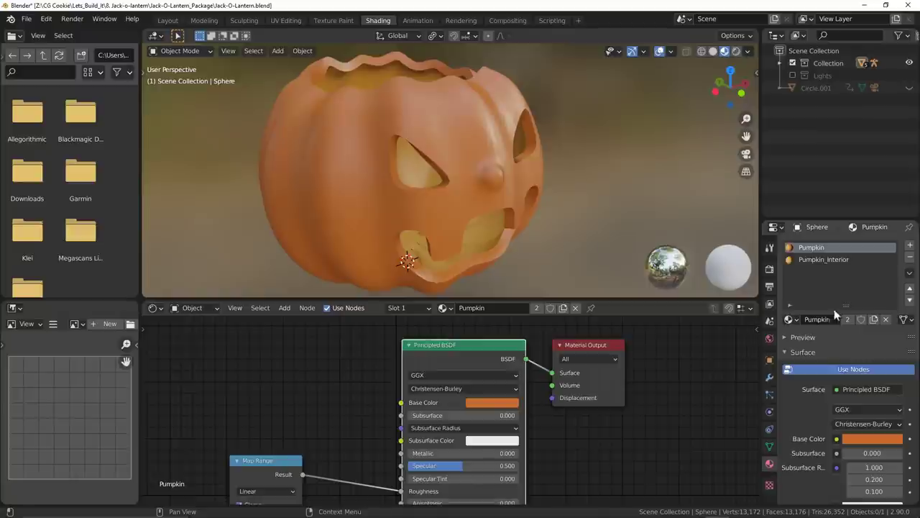
pyautogui.click(824, 259)
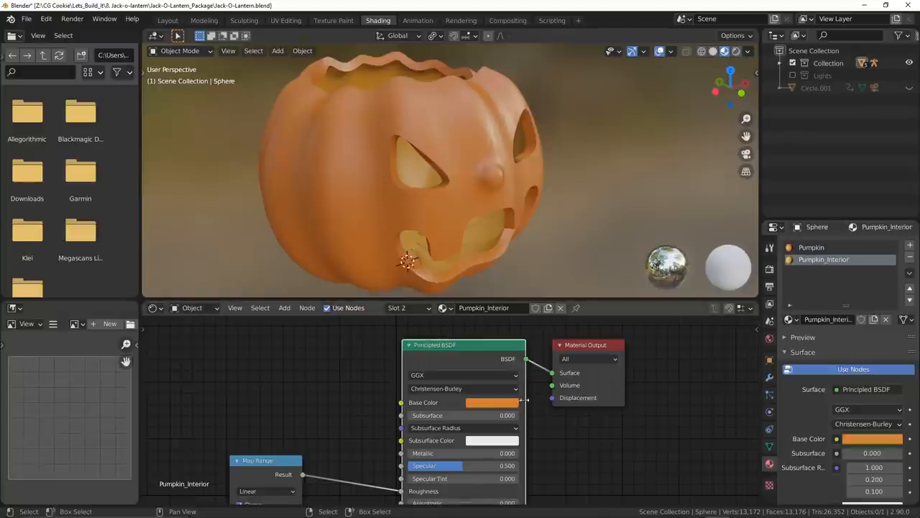
pyautogui.click(499, 402)
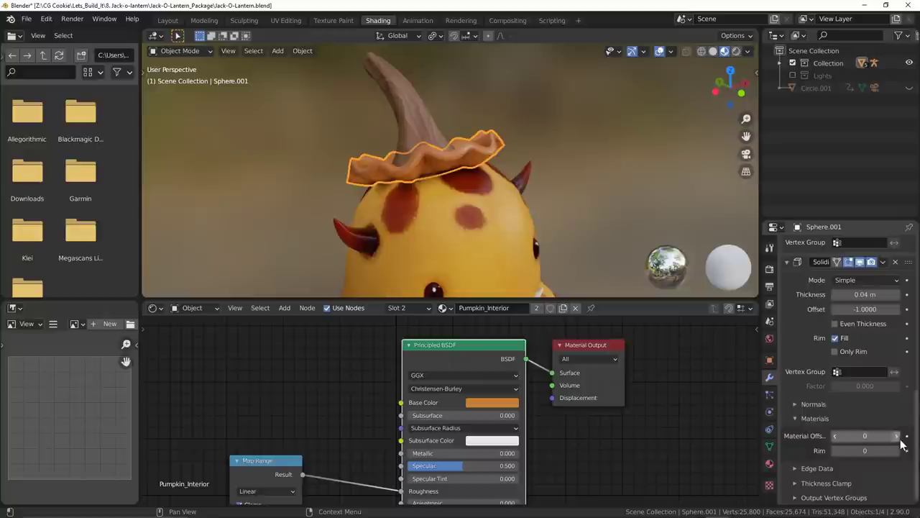
pyautogui.click(897, 436)
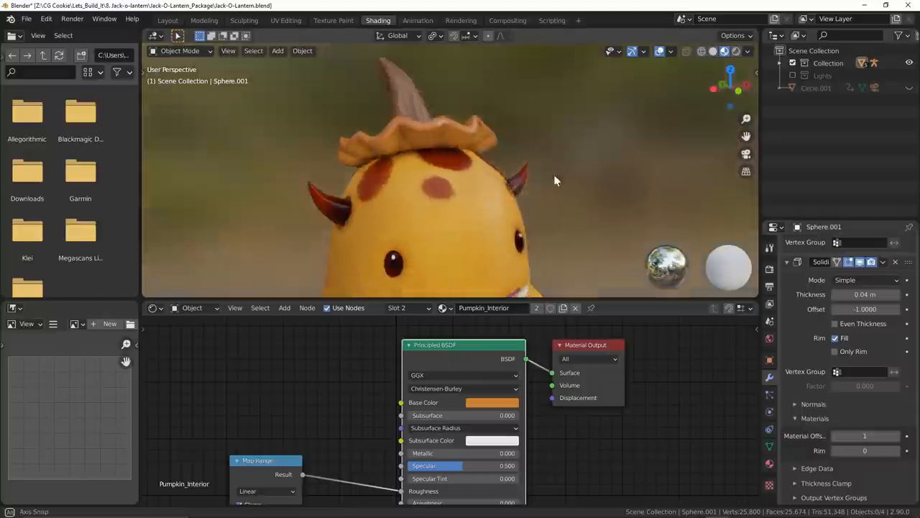
# Lower the world lighting strength and enable Point.001, Point.002 and Spot.001
pyautogui.moveTo(550, 170); pyautogui.dragTo(493, 206, button='middle')
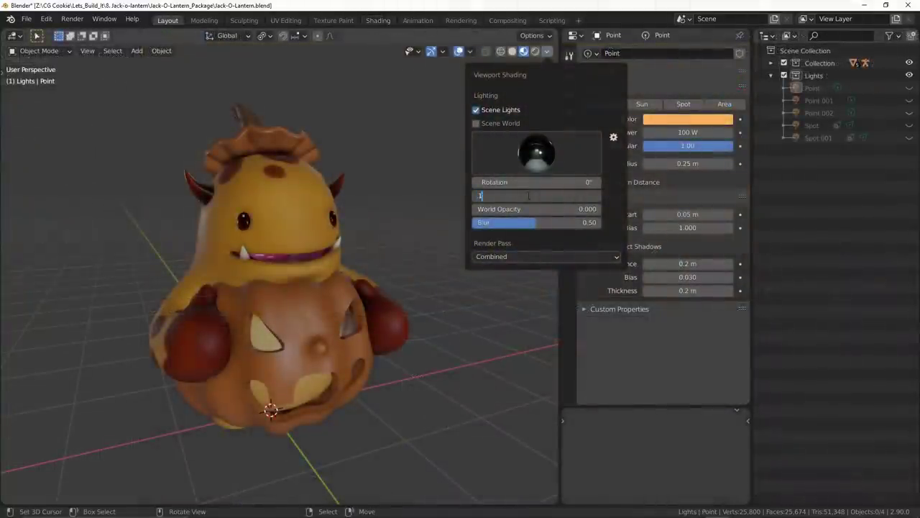
pyautogui.press('Return')
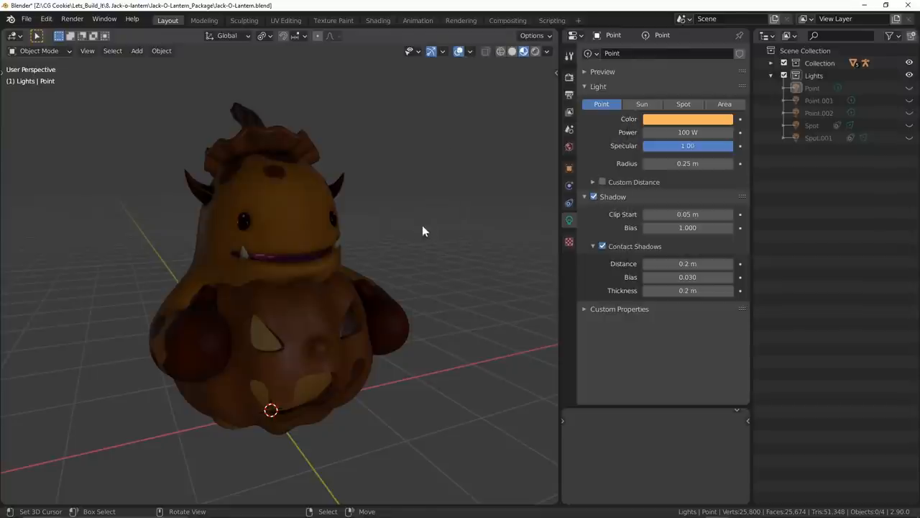
pyautogui.click(909, 101)
pyautogui.click(909, 113)
pyautogui.moveTo(443, 308)
pyautogui.mouseDown(button='middle')
pyautogui.moveTo(490, 311)
pyautogui.moveTo(471, 305)
pyautogui.moveTo(496, 333)
pyautogui.moveTo(48, 330)
pyautogui.mouseUp(button='middle')
pyautogui.click(909, 138)
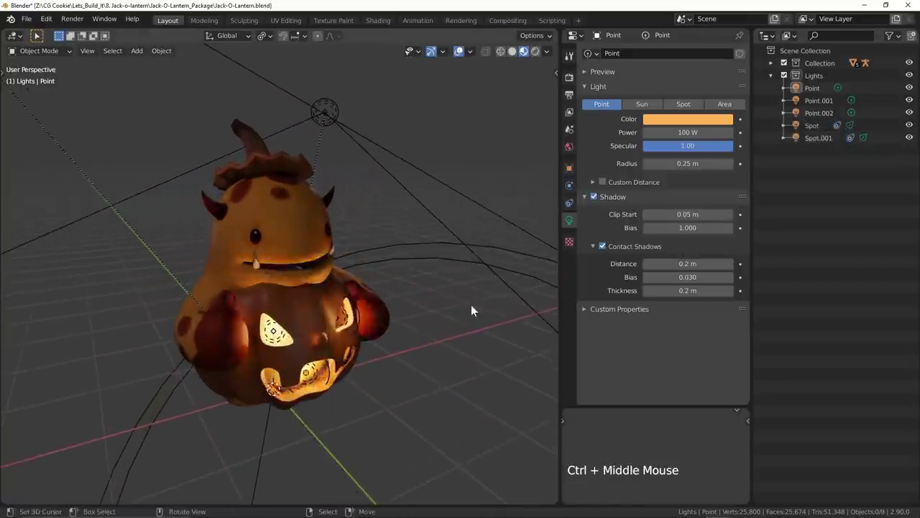
# Hide overlays with Shift+Alt+Z to reveal the glowing carved face
pyautogui.hotkey('shift', 'alt', 'z')
pyautogui.moveTo(552, 330); pyautogui.dragTo(525, 331, button='middle')
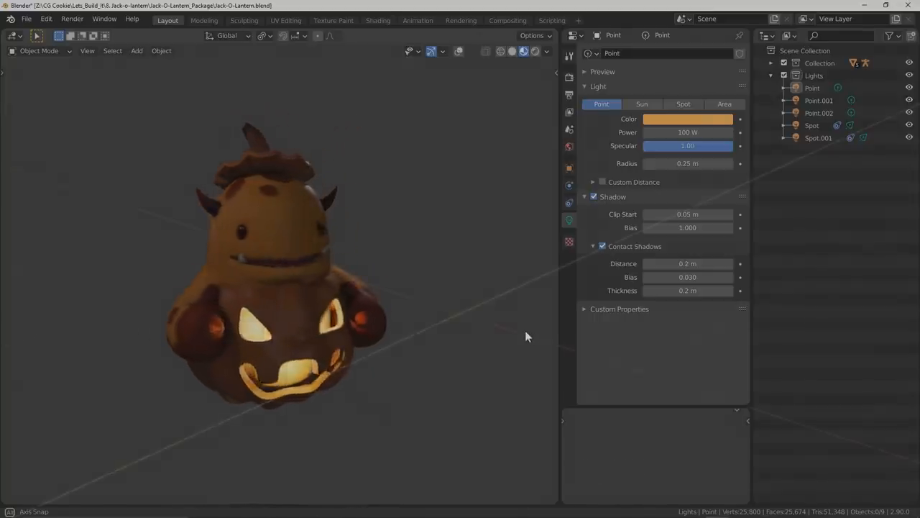